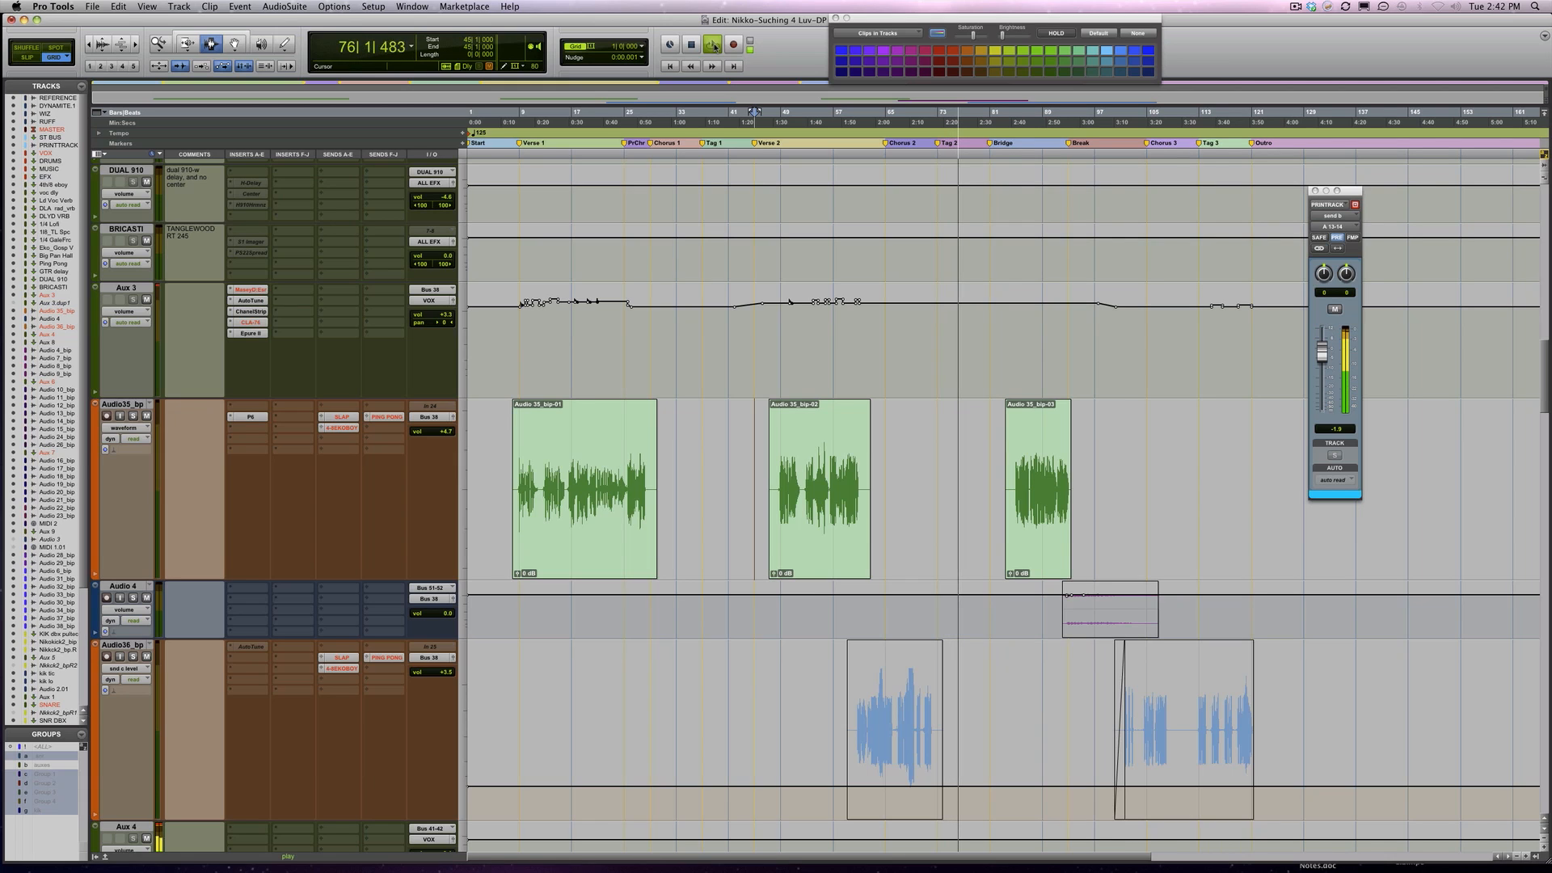
# Audition the Untitld_bp_4 buzz track from bar 33 with its inserts bypassed, both soloed and in the full mix
pyautogui.click(714, 46)
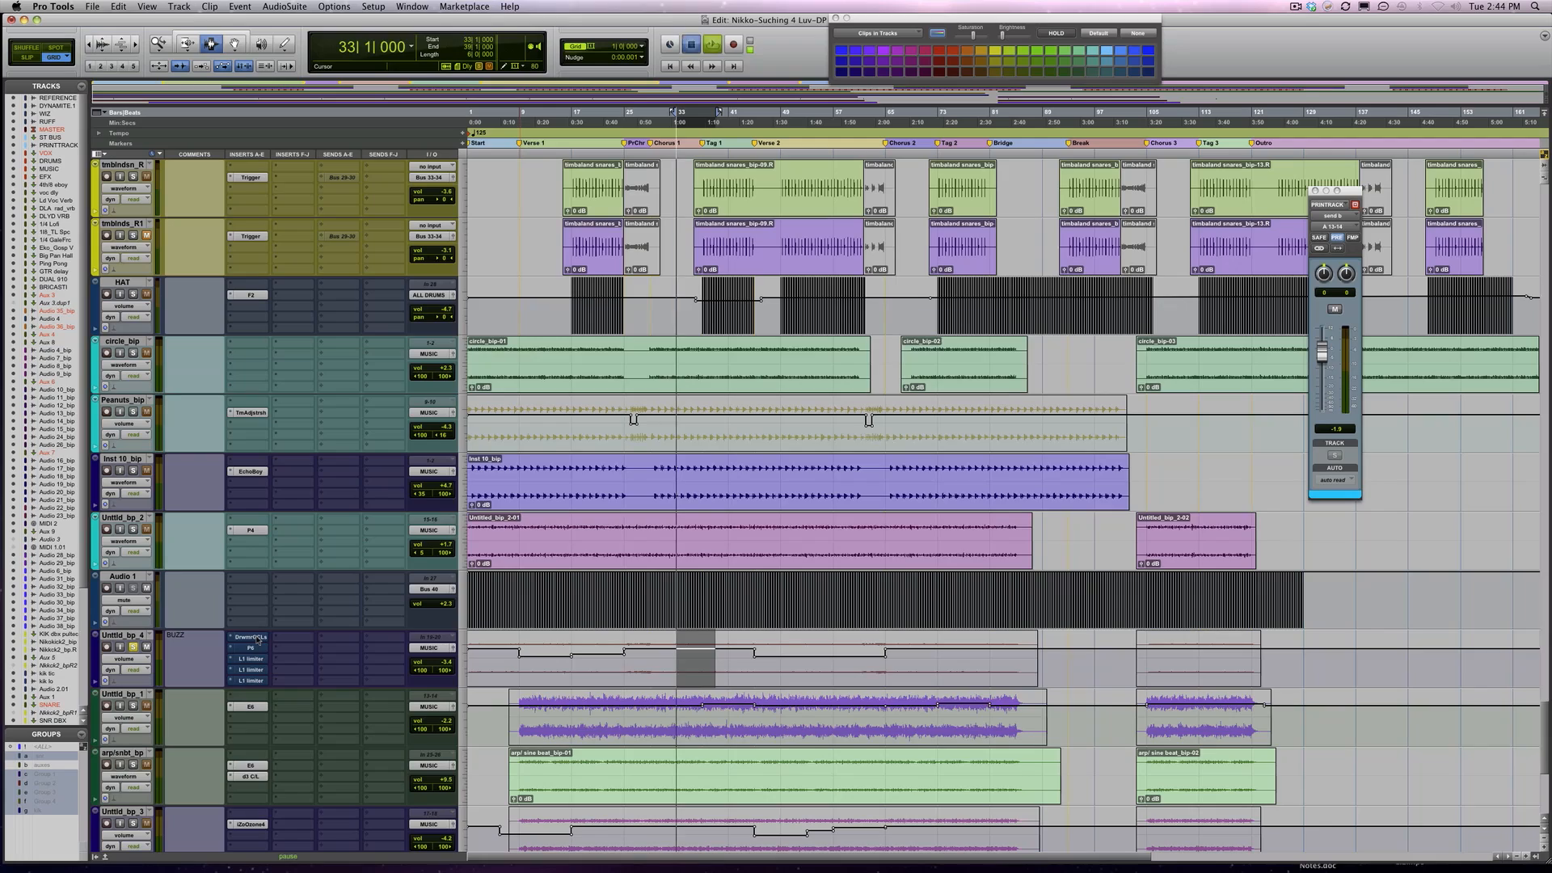
pyautogui.press('space')
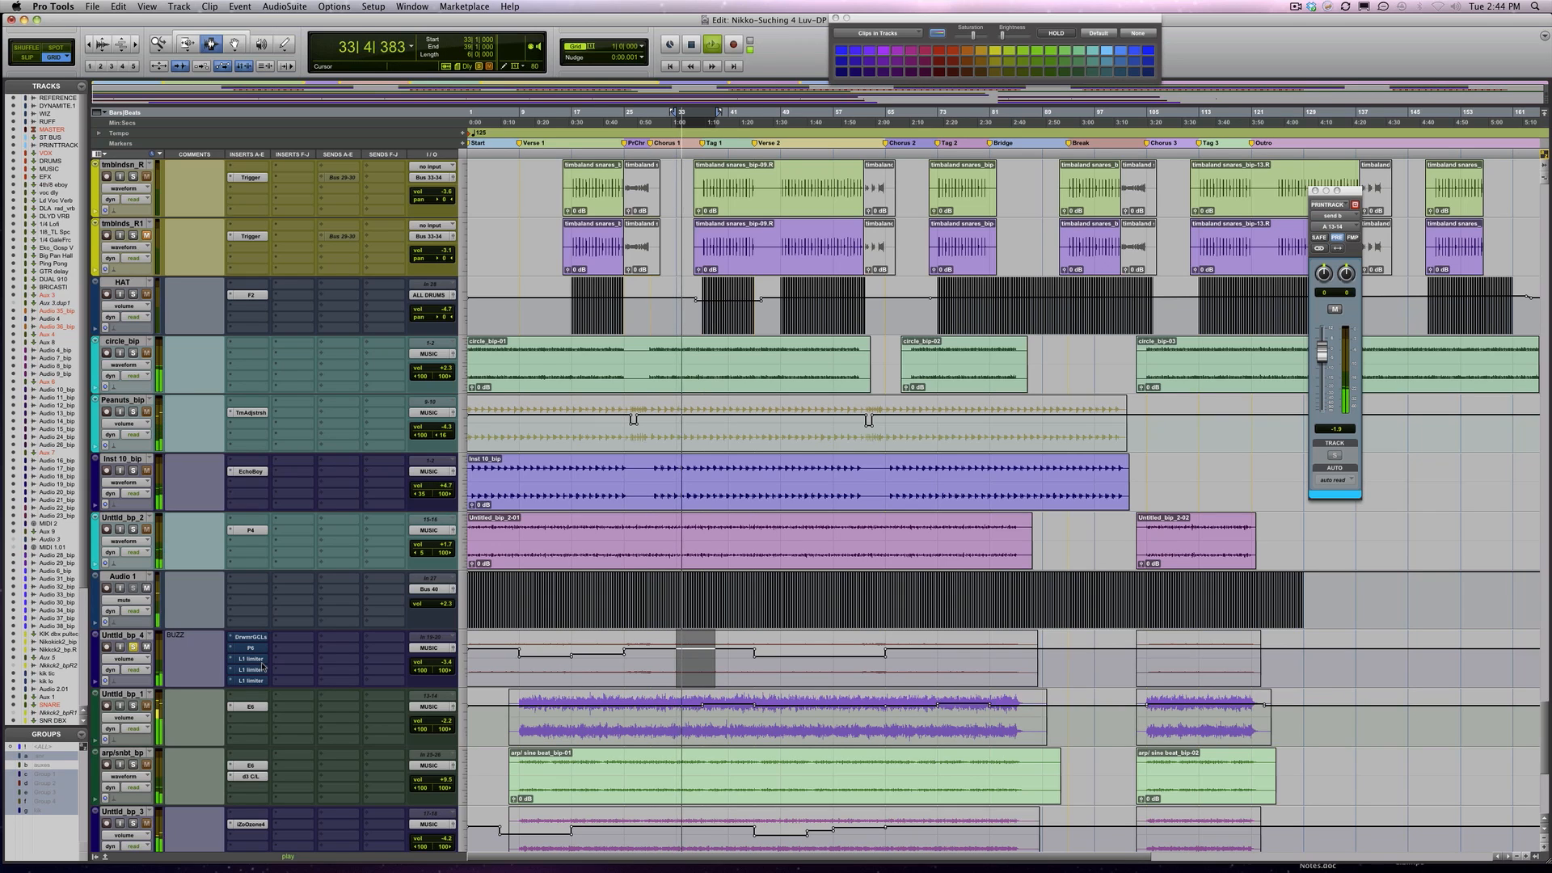
pyautogui.click(265, 665)
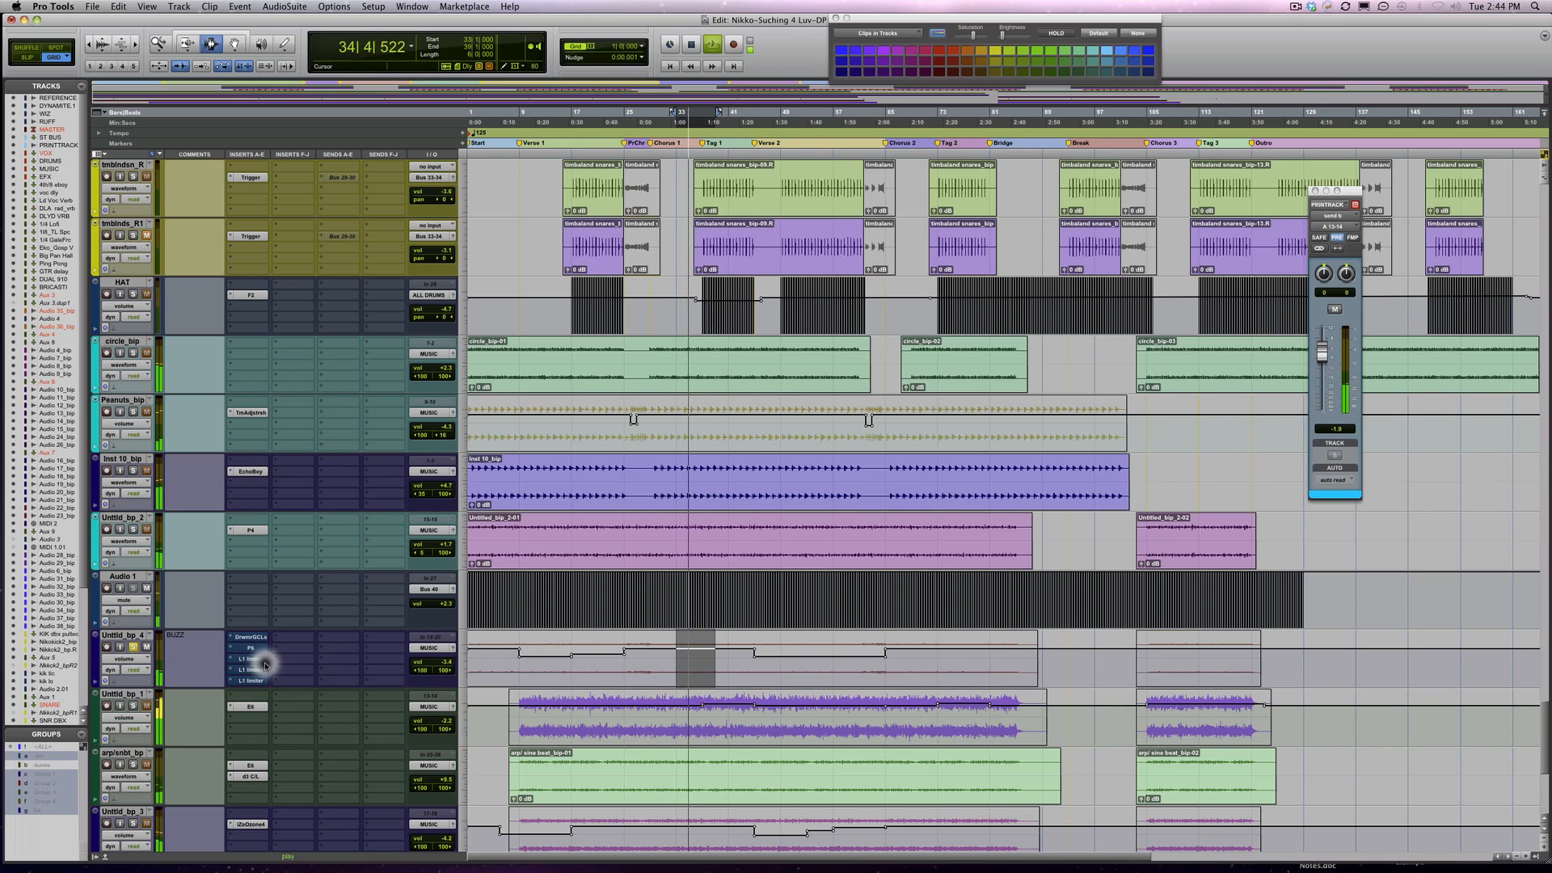
pyautogui.press('space')
pyautogui.press('space')
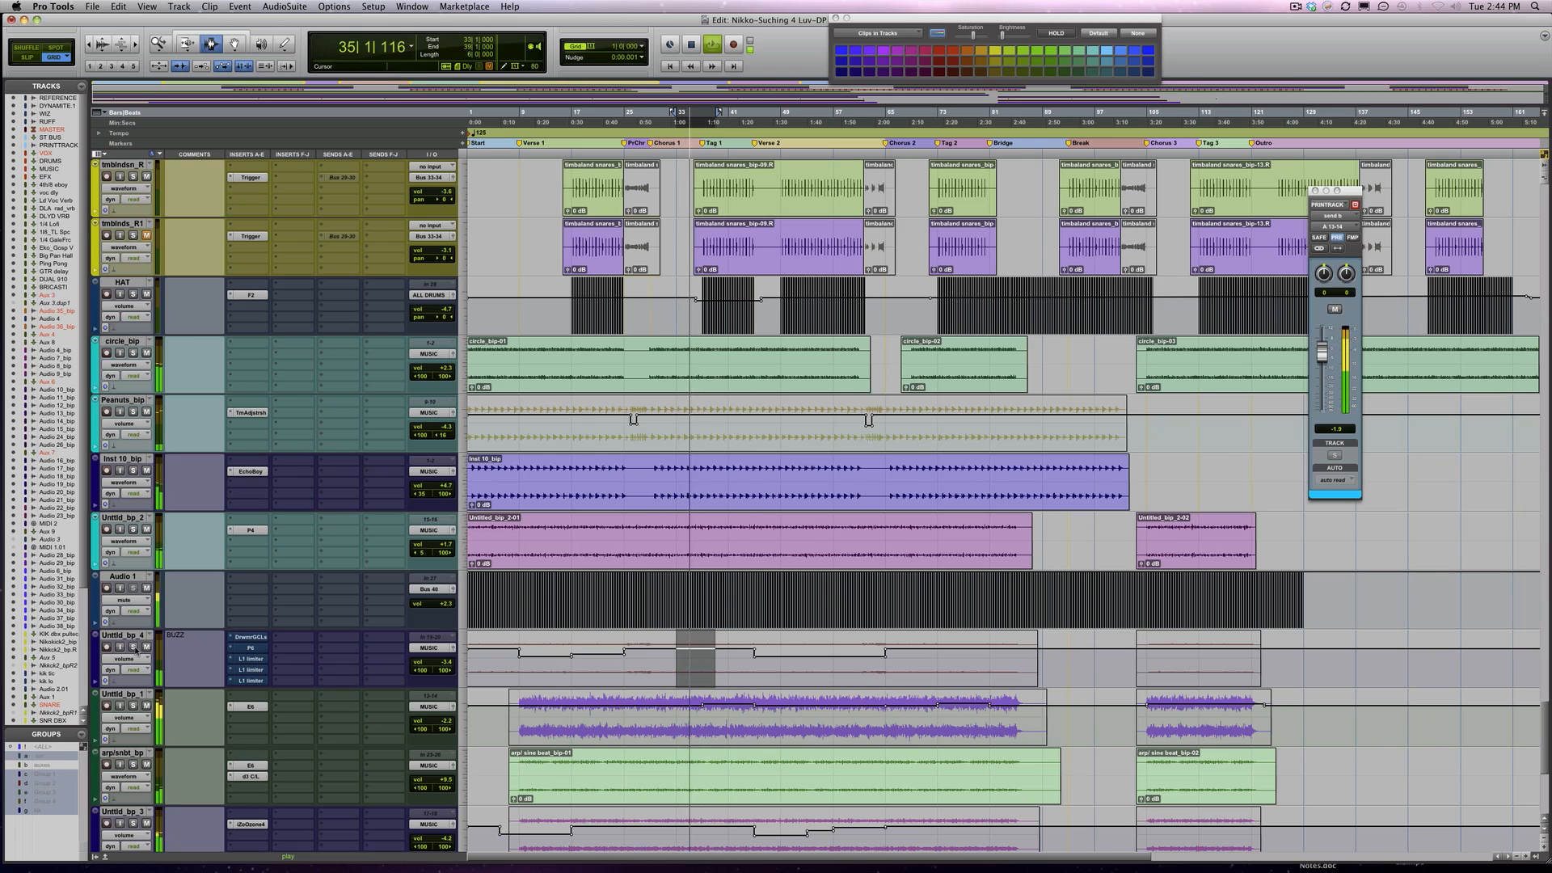
pyautogui.press('space')
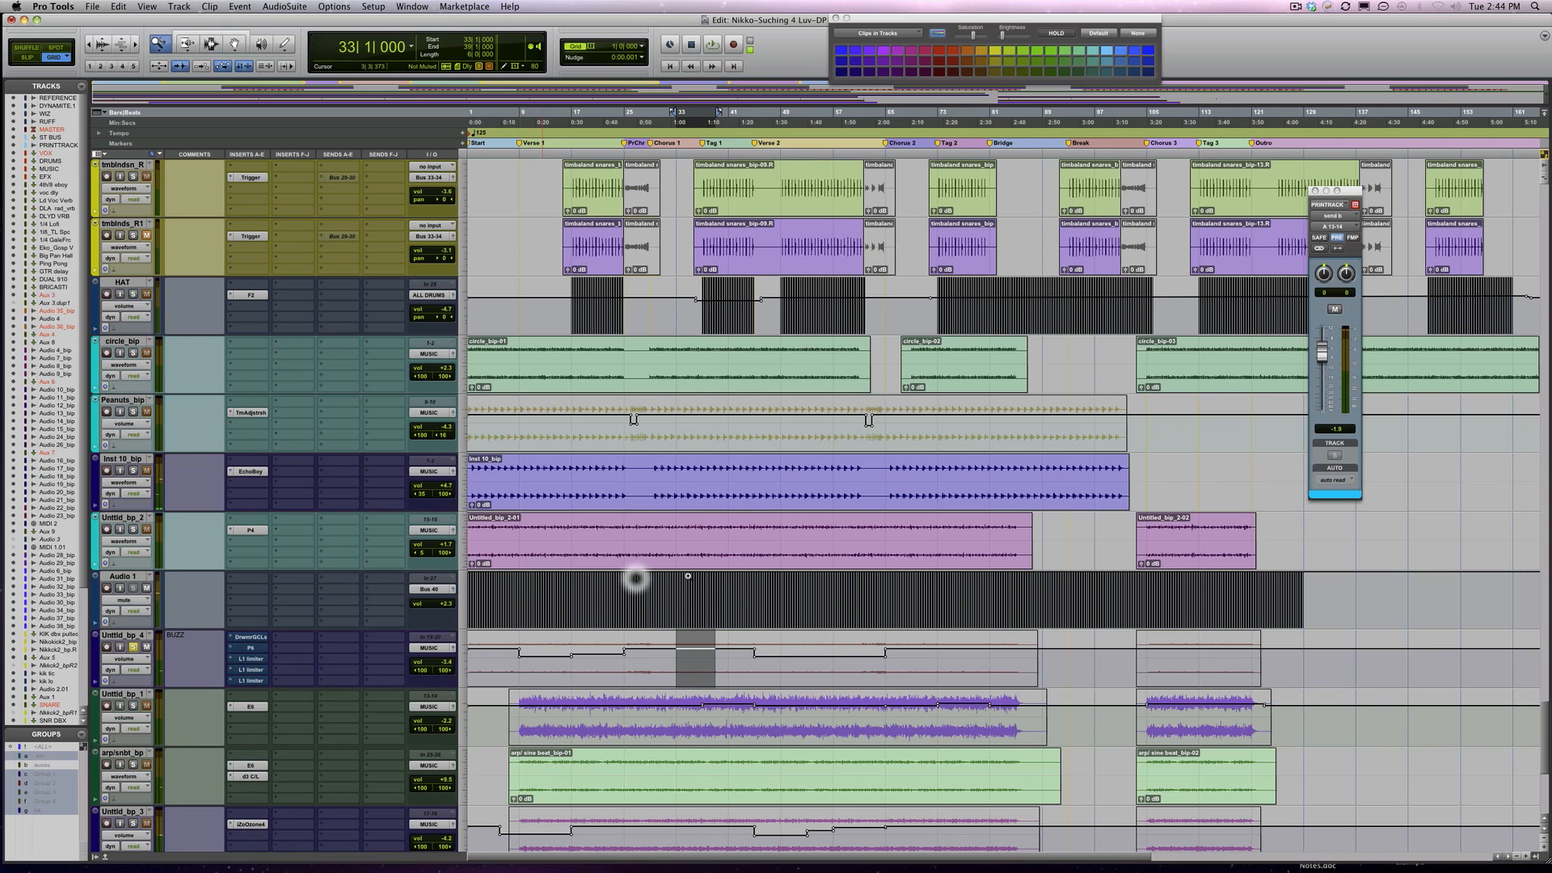
# Zoom in on bars 33 to 39, then open and enable the Drawmer Dynamics insert on the buzz track
pyautogui.press('F5')
pyautogui.moveTo(672, 602); pyautogui.dragTo(717, 605)
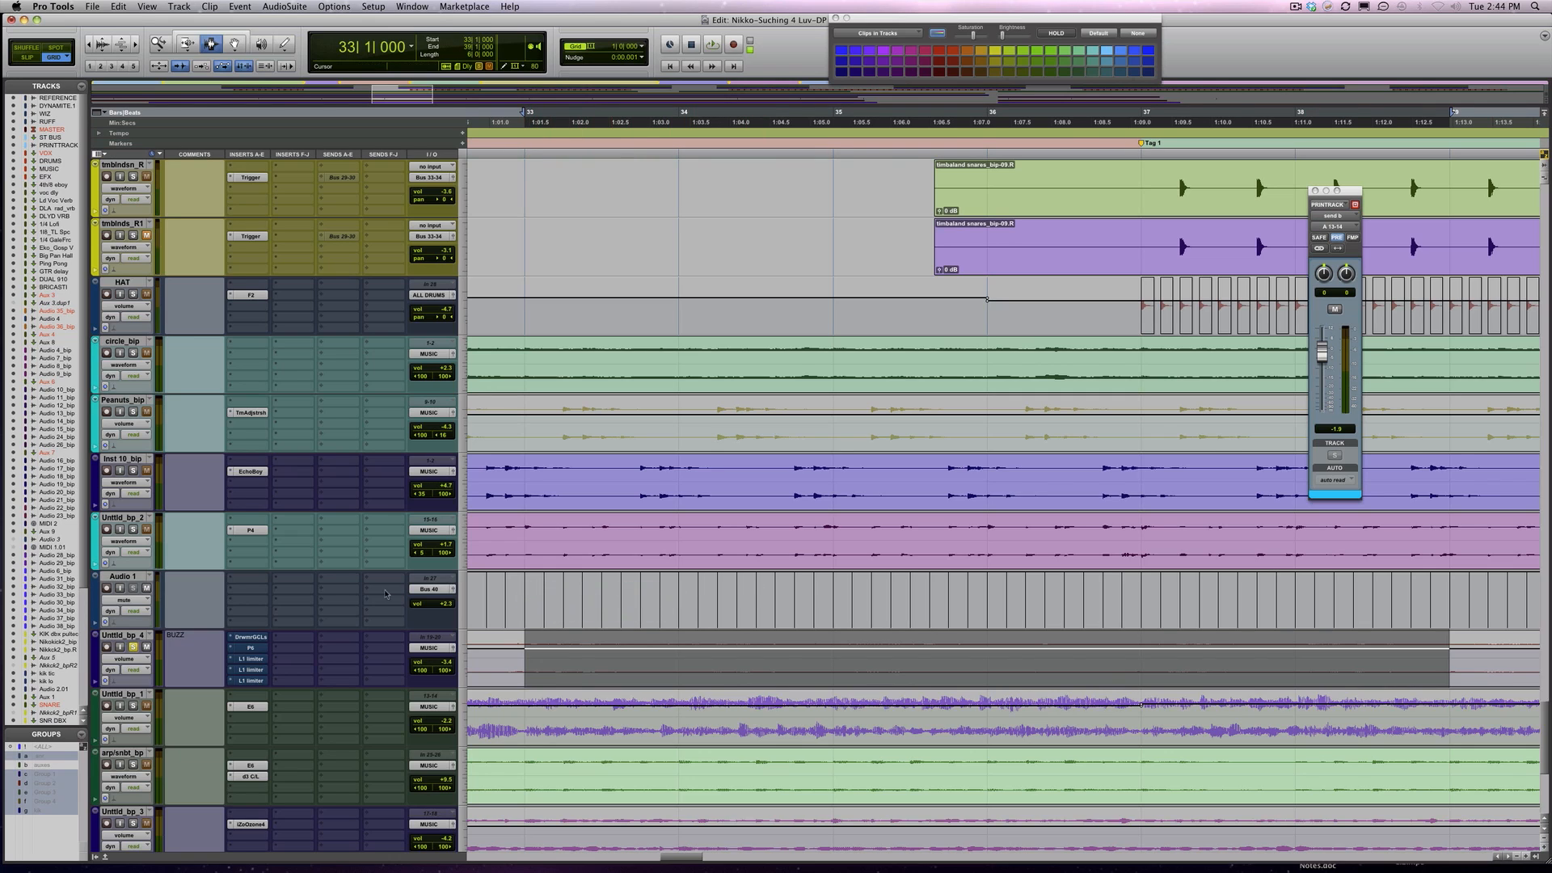
pyautogui.keyDown('super'); pyautogui.click(249, 640); pyautogui.keyUp('super')
pyautogui.click(250, 637)
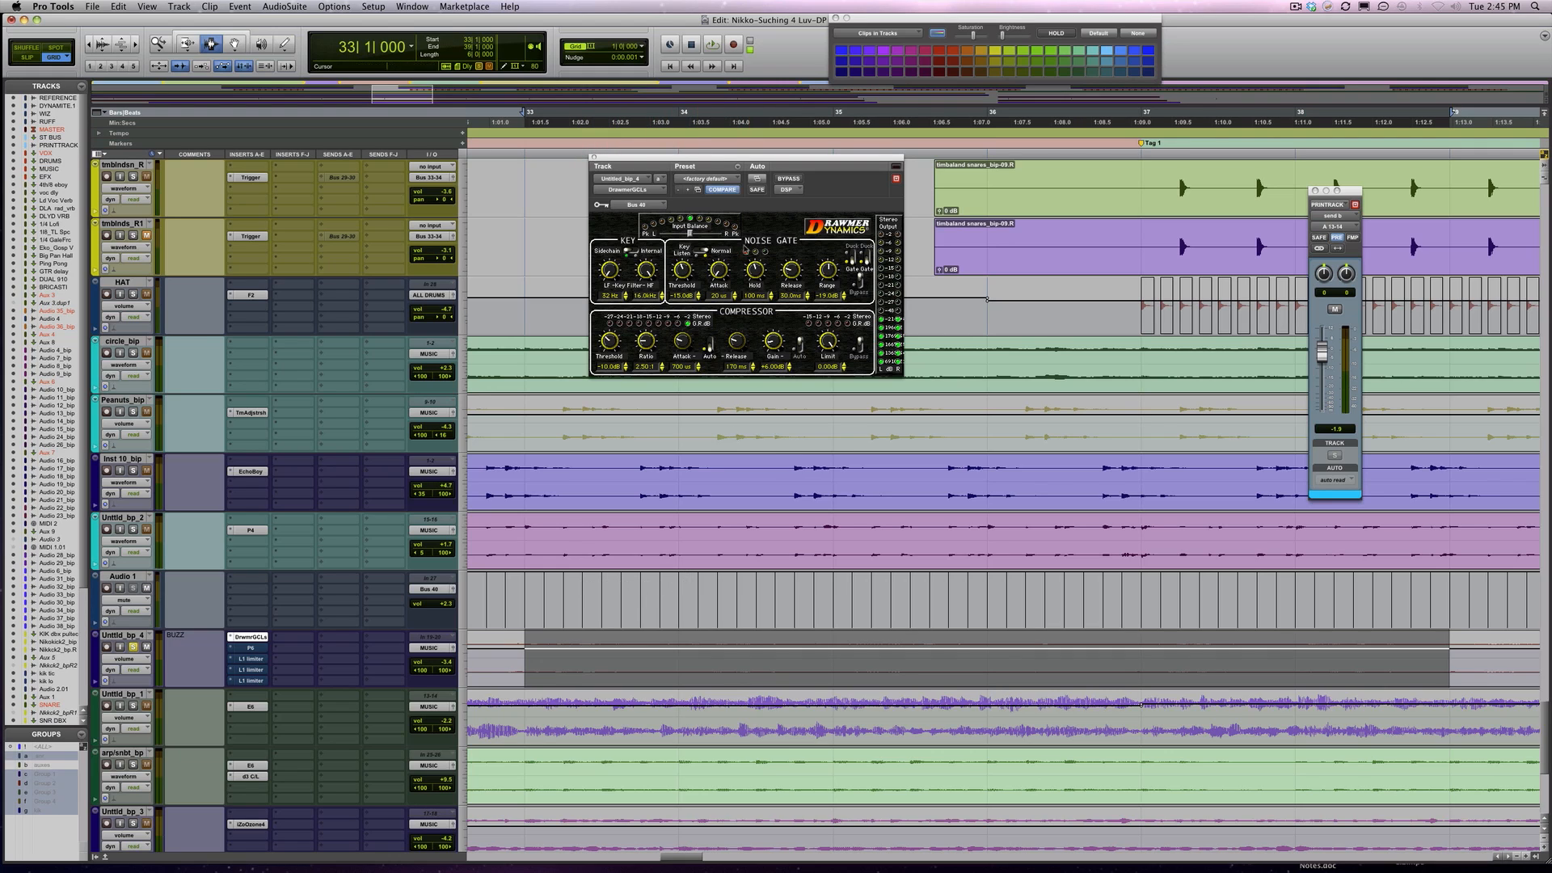
# Compare the soloed buzz track with the Drawmer Dynamics plug-in bypassed and active during playback
pyautogui.press('space')
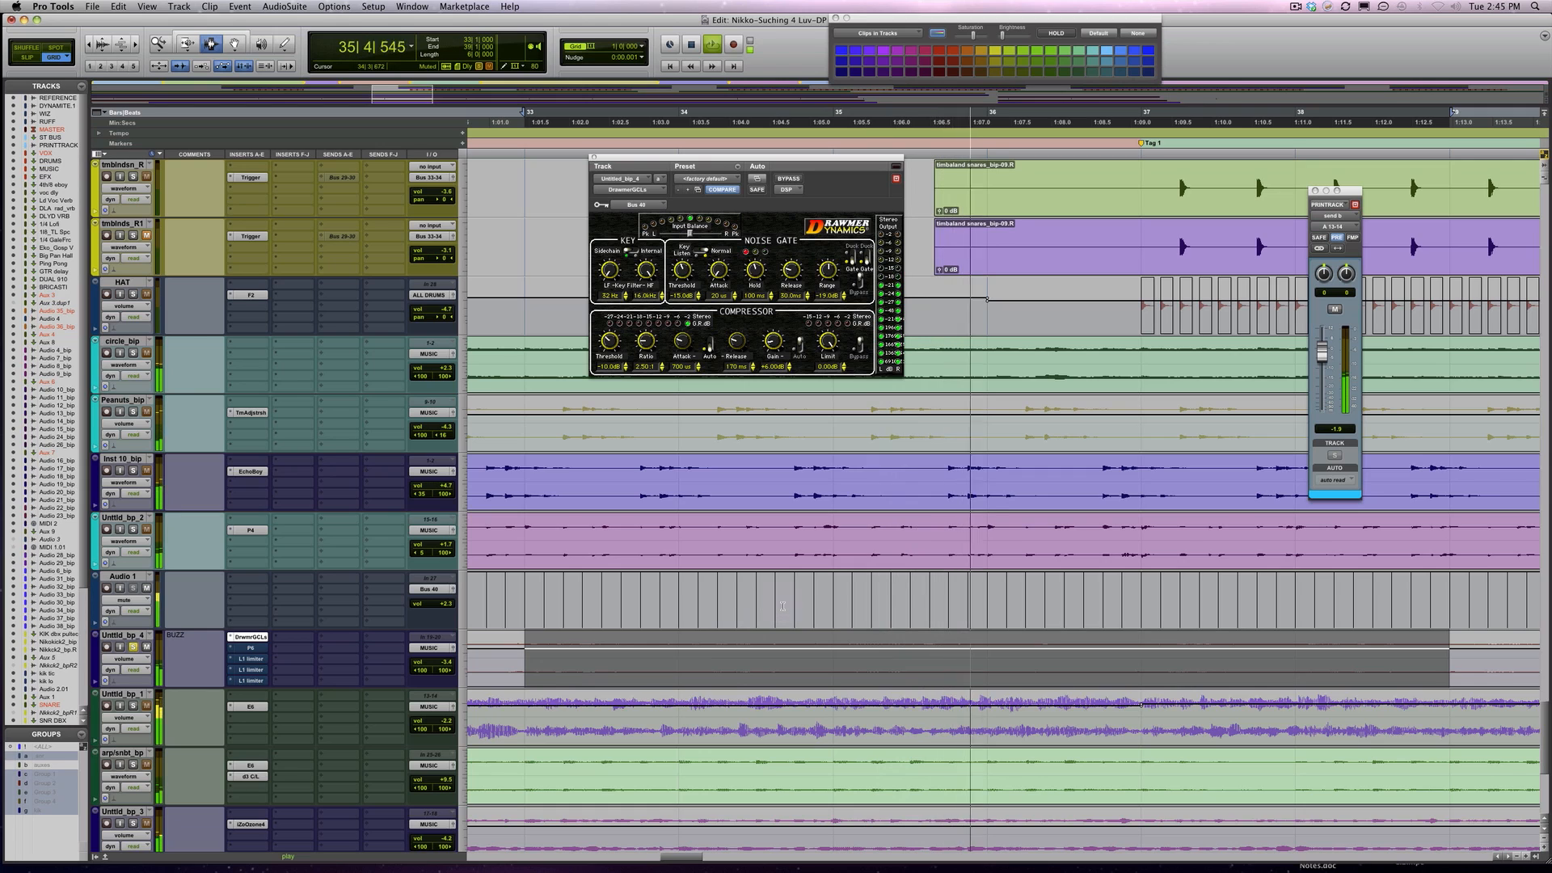
pyautogui.press('space')
pyautogui.press('space')
pyautogui.click(792, 180)
pyautogui.click(790, 179)
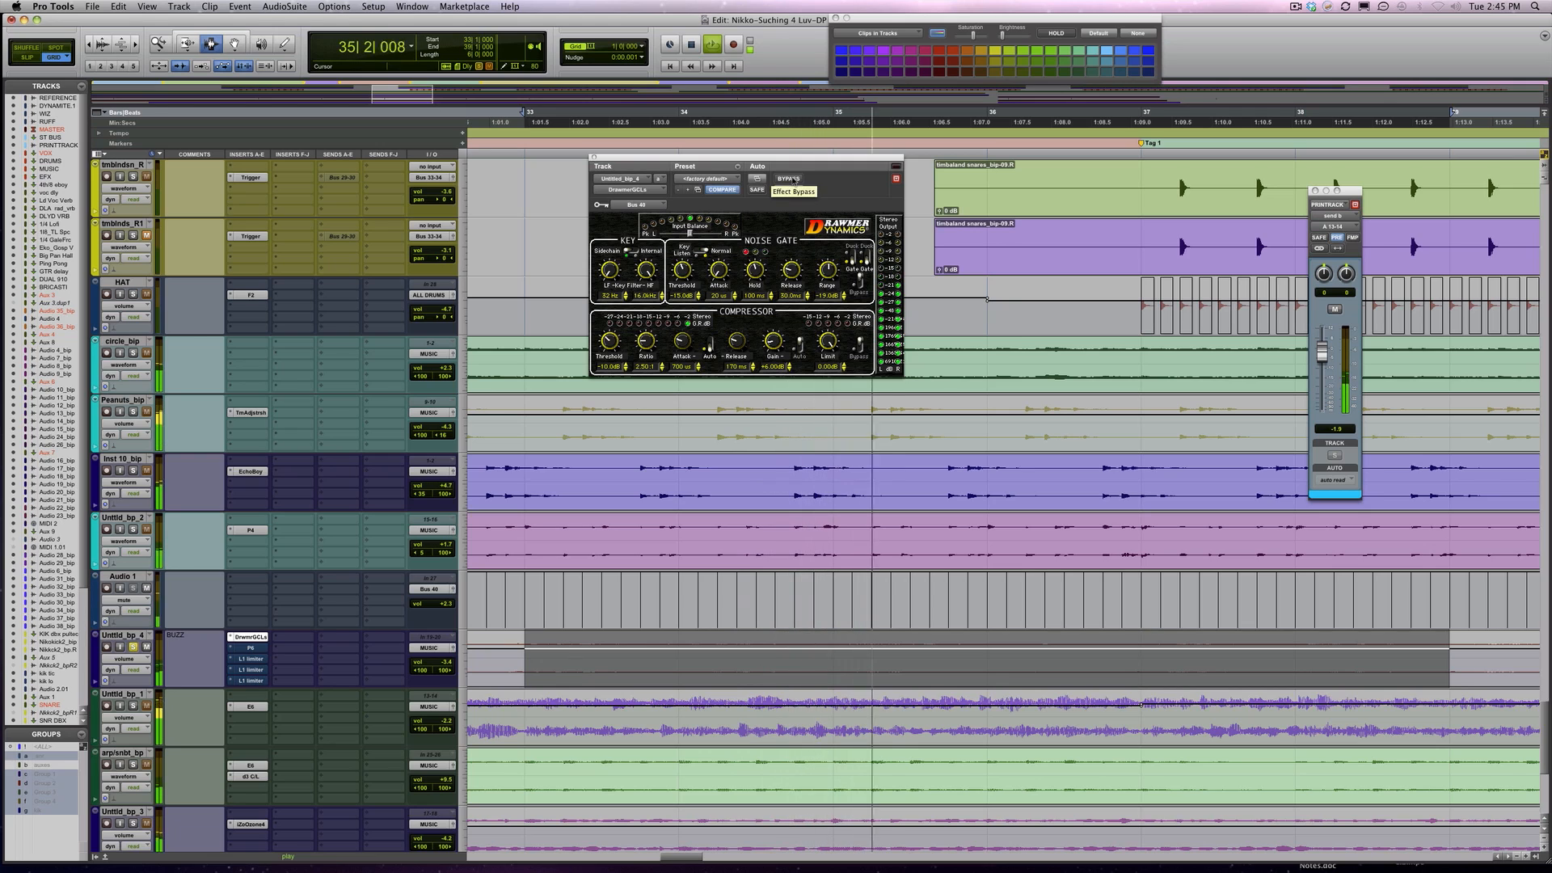
pyautogui.press('space')
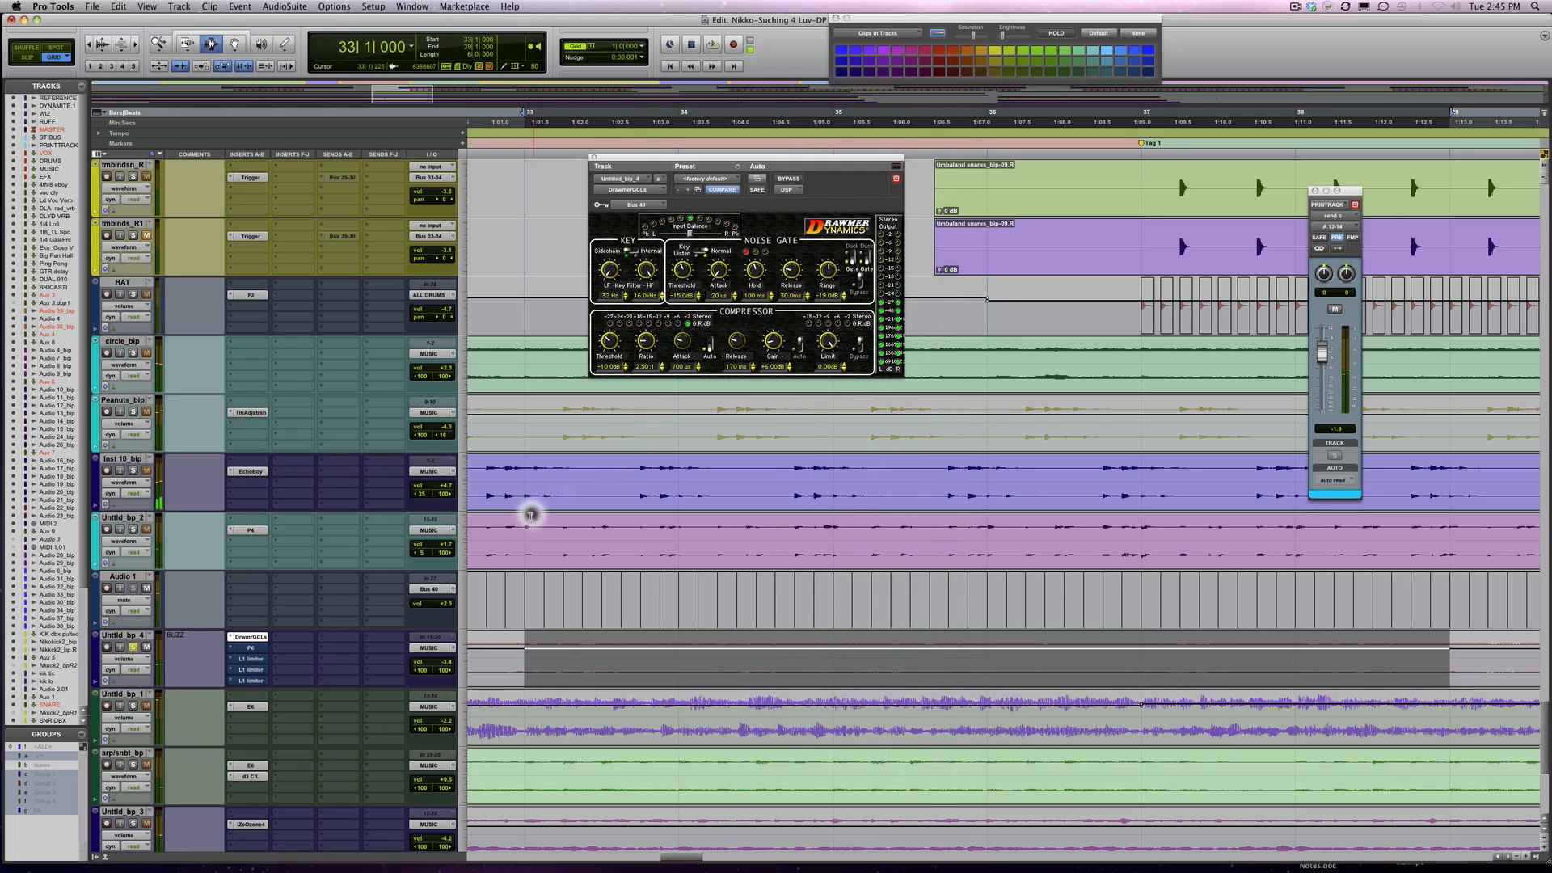
# Open the FilterBank P6 equalizer on the buzz track and take it out of bypass
pyautogui.click(252, 649)
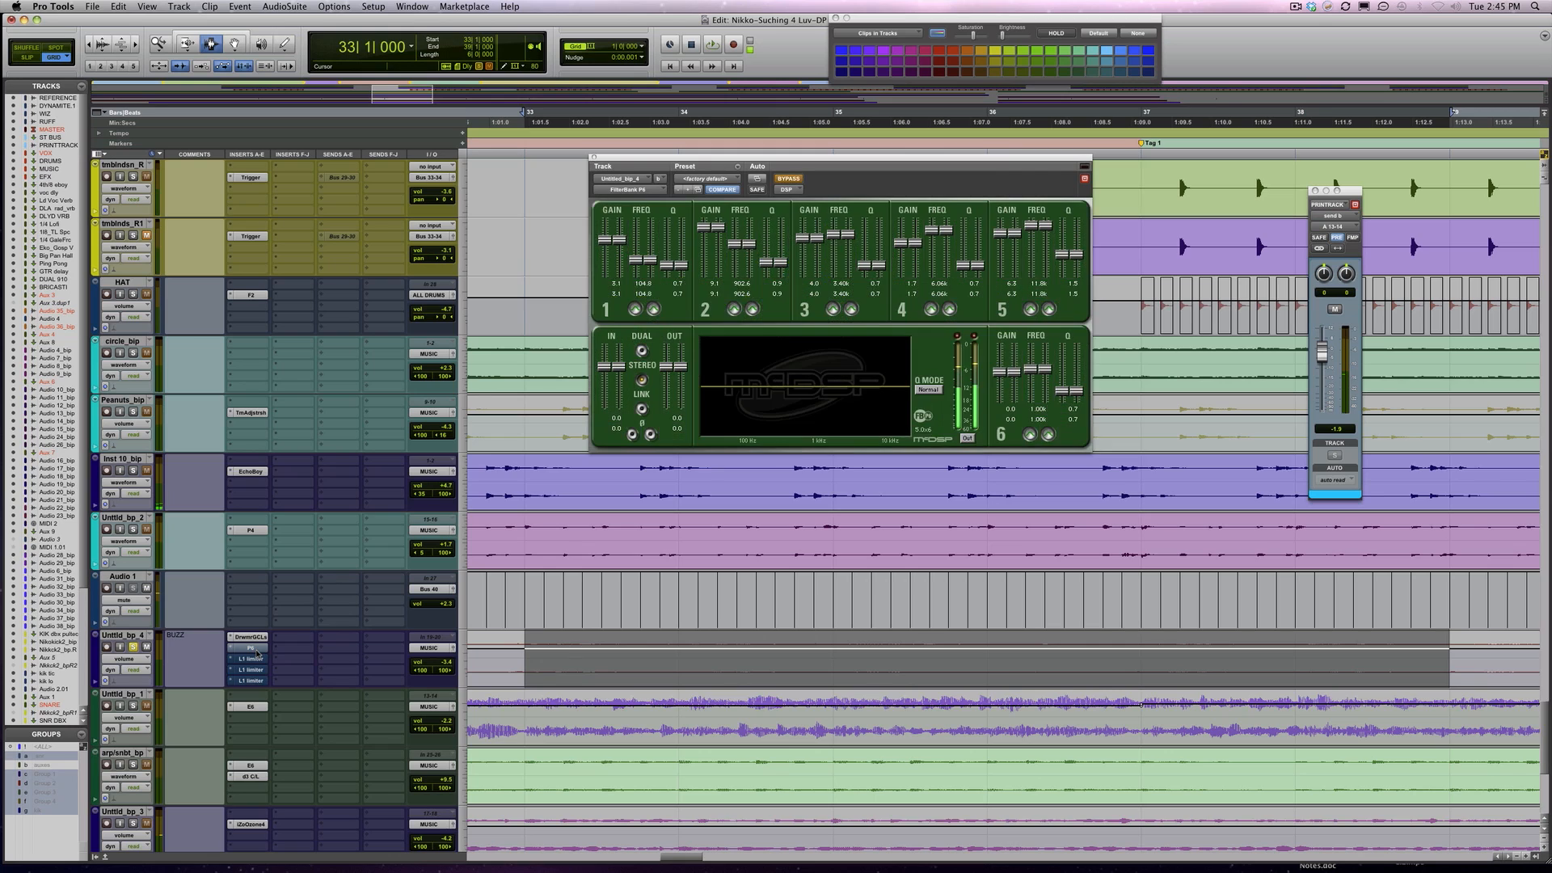
pyautogui.click(787, 180)
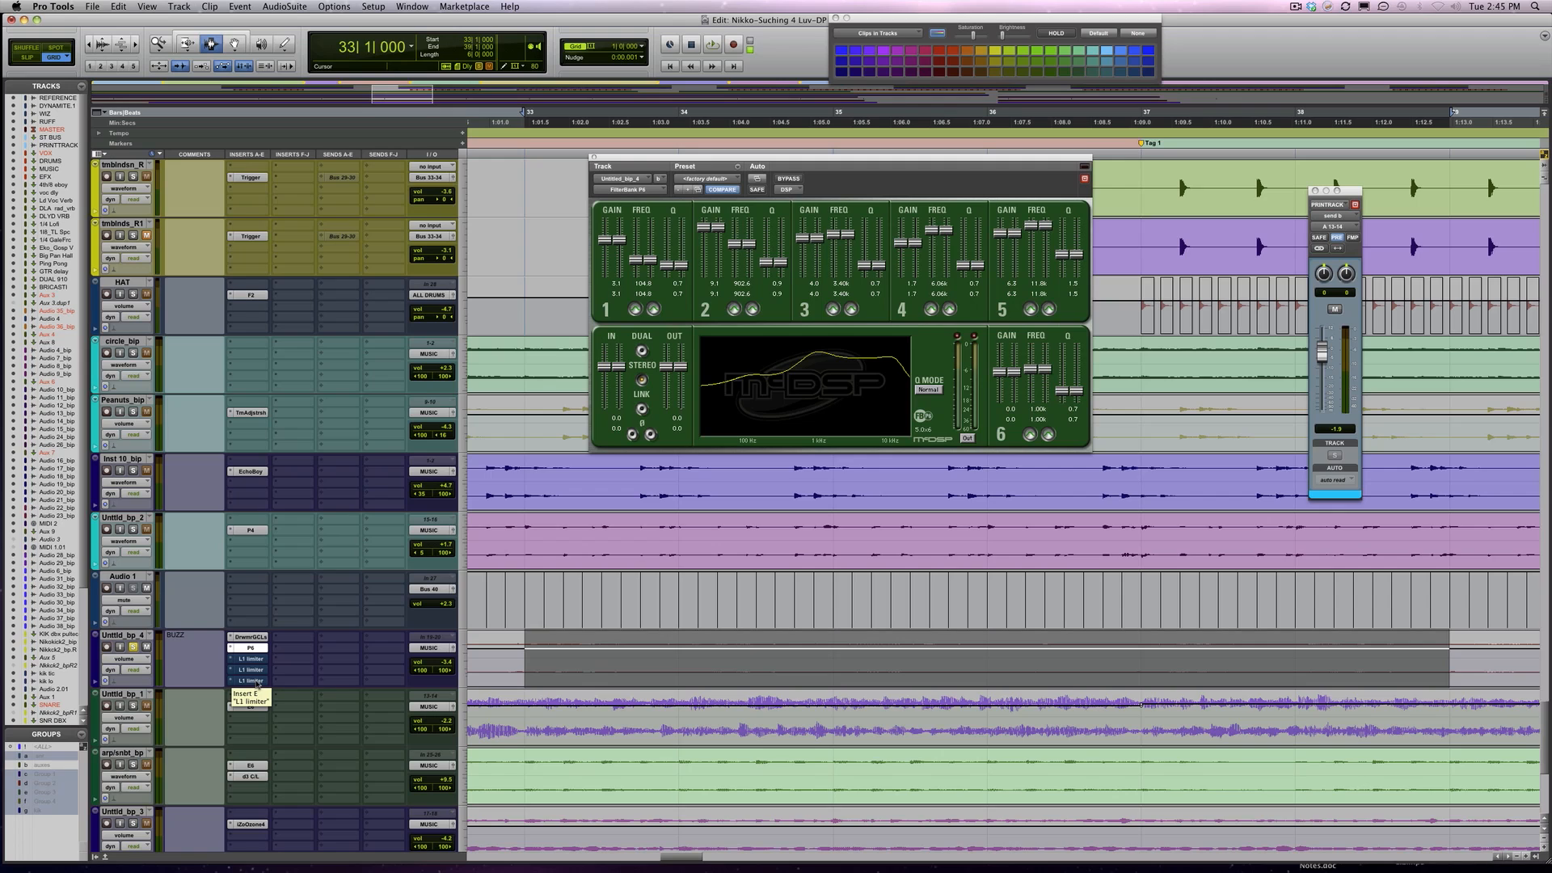
# Open the three L1 limiters on the buzz track and take each out of bypass during playback
pyautogui.click(246, 667)
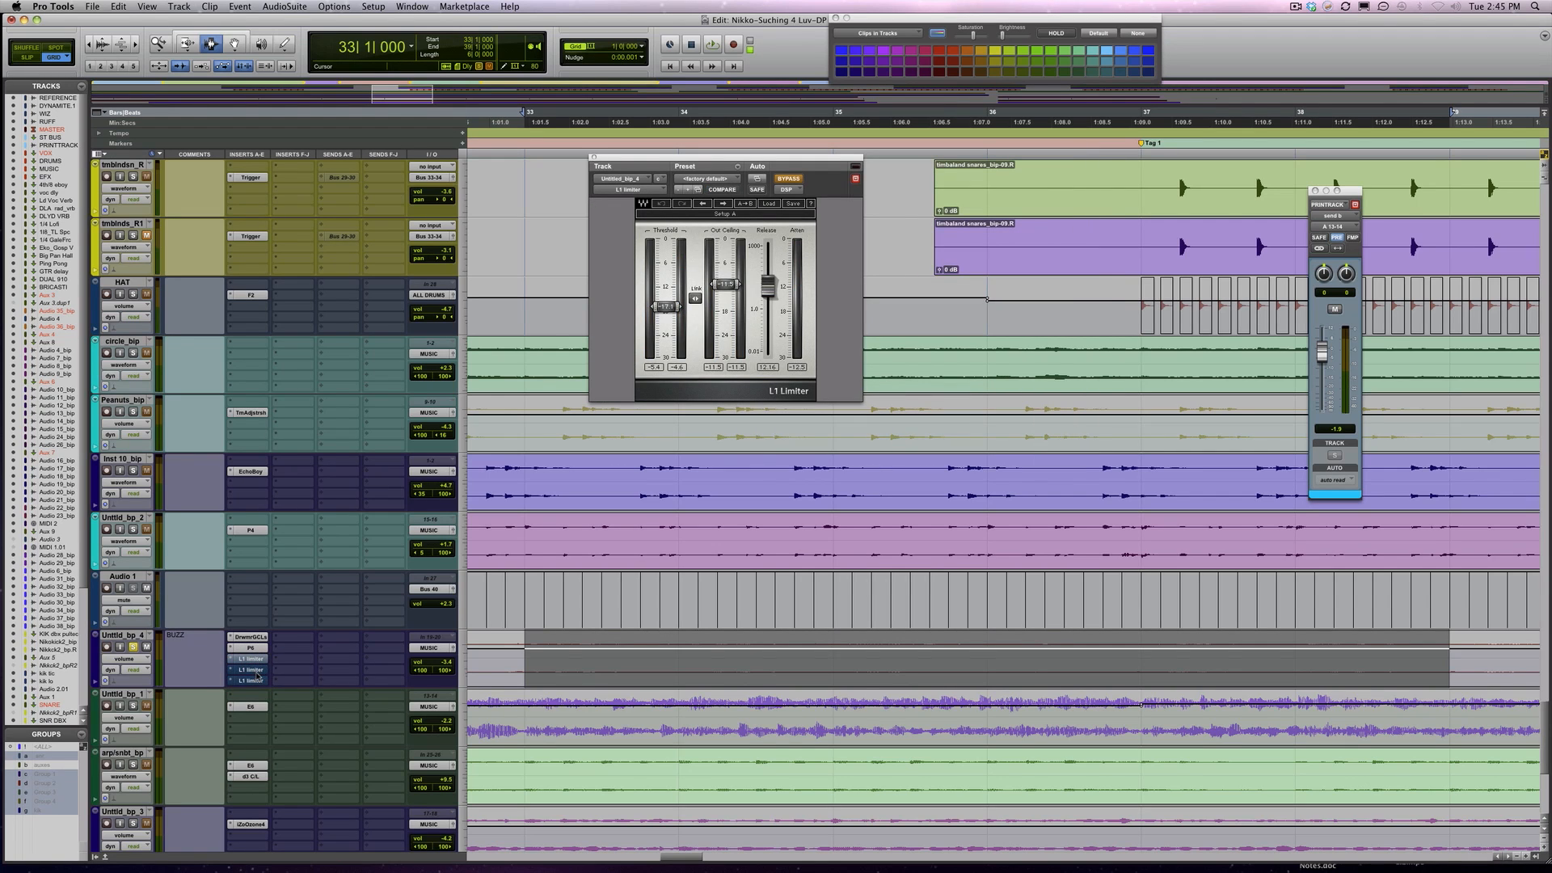
pyautogui.click(259, 680)
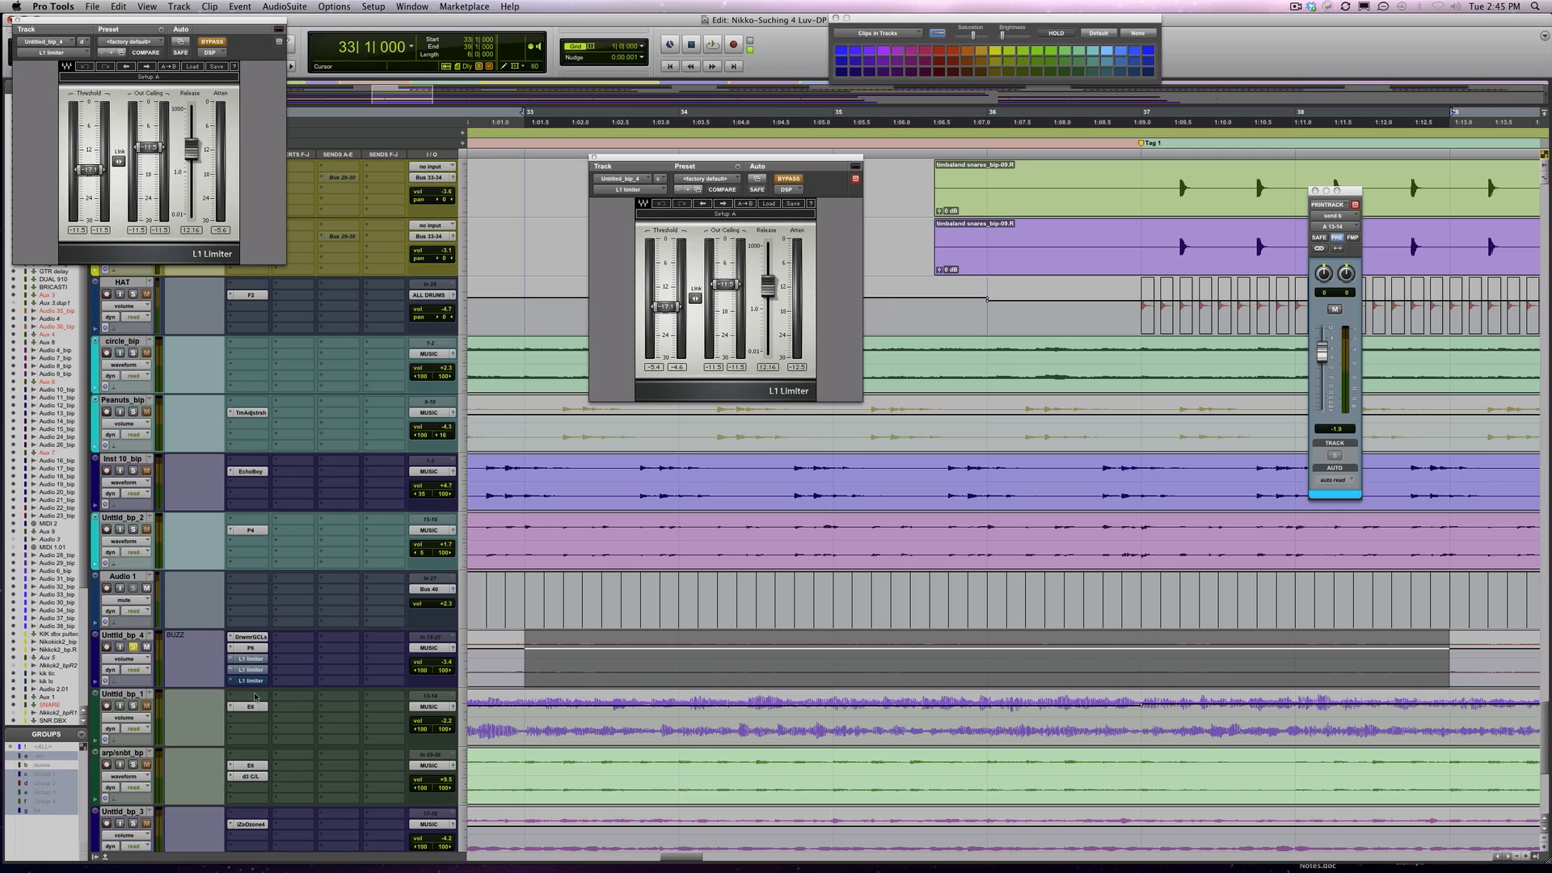
pyautogui.click(253, 686)
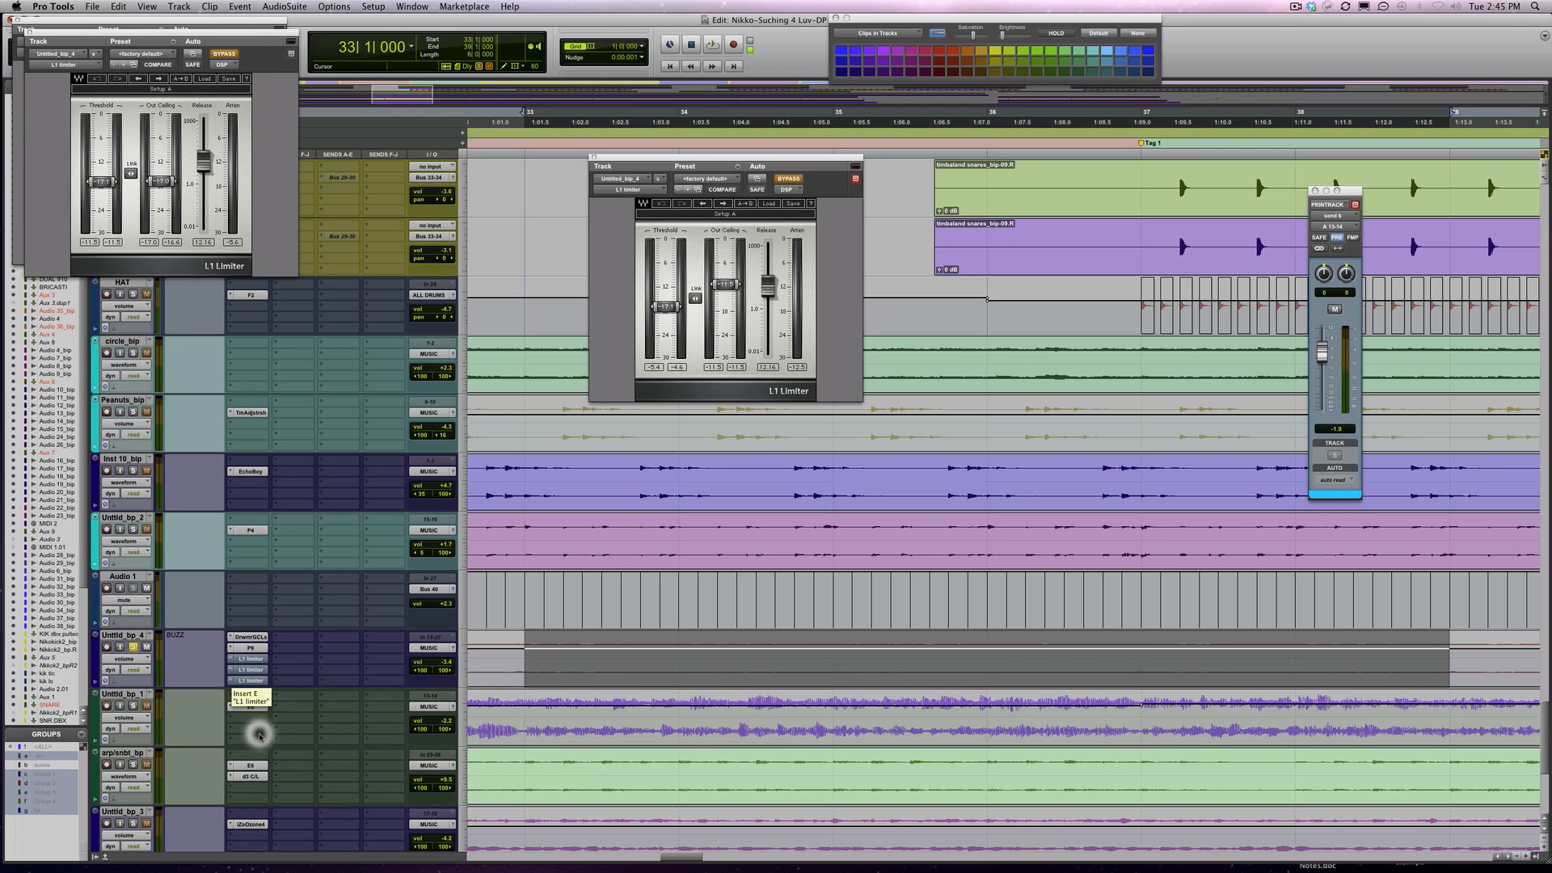
pyautogui.press('space')
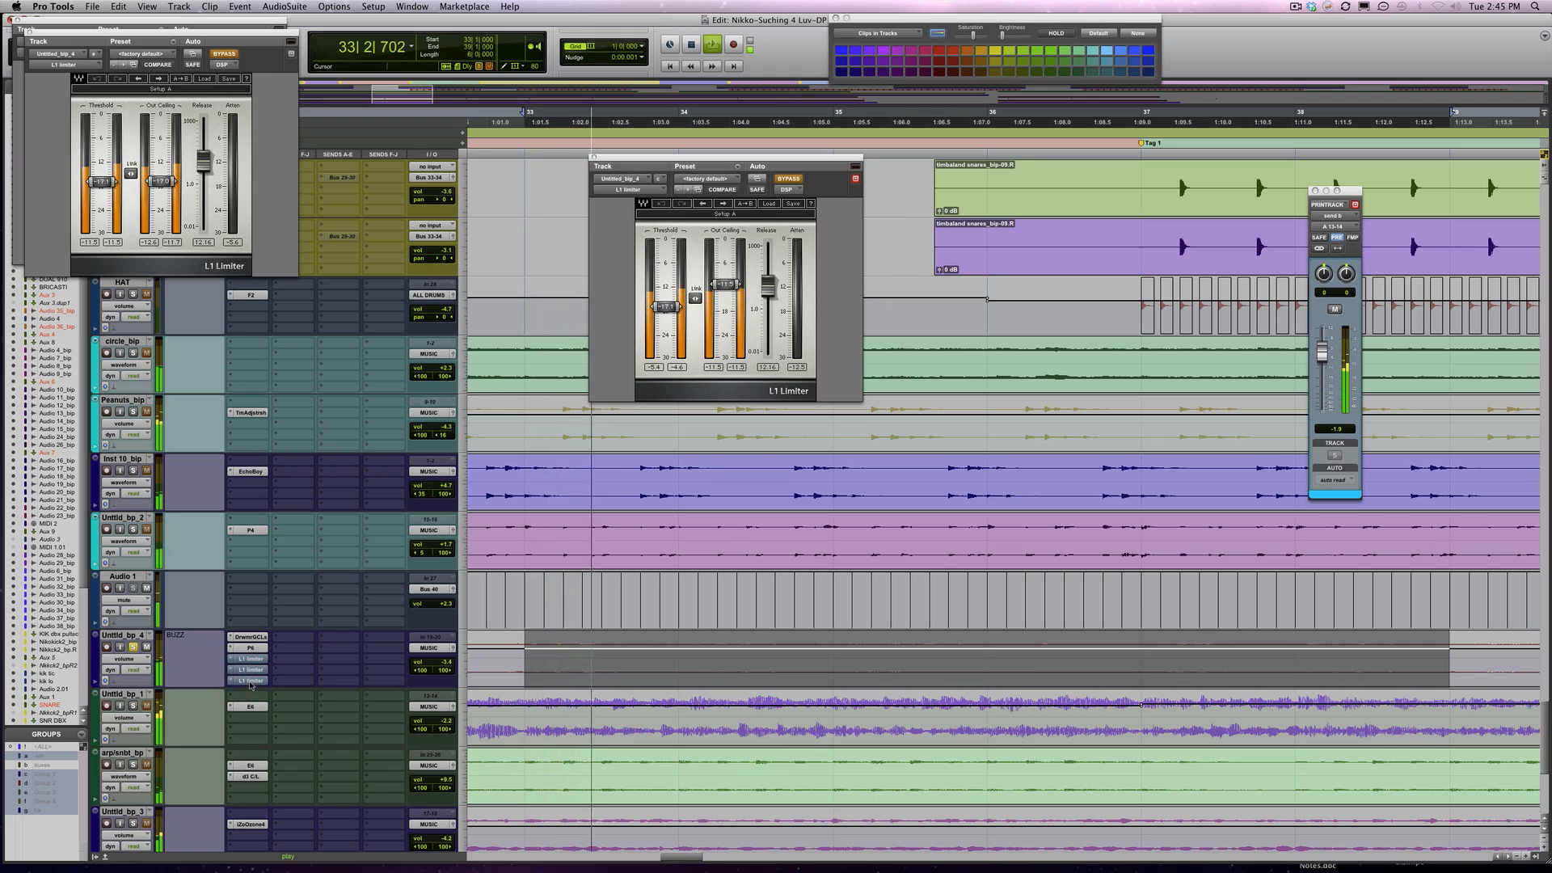
pyautogui.keyDown('super'); pyautogui.click(251, 681); pyautogui.keyUp('super')
pyautogui.keyDown('super'); pyautogui.click(250, 670); pyautogui.keyUp('super')
pyautogui.keyDown('super'); pyautogui.click(254, 658); pyautogui.keyUp('super')
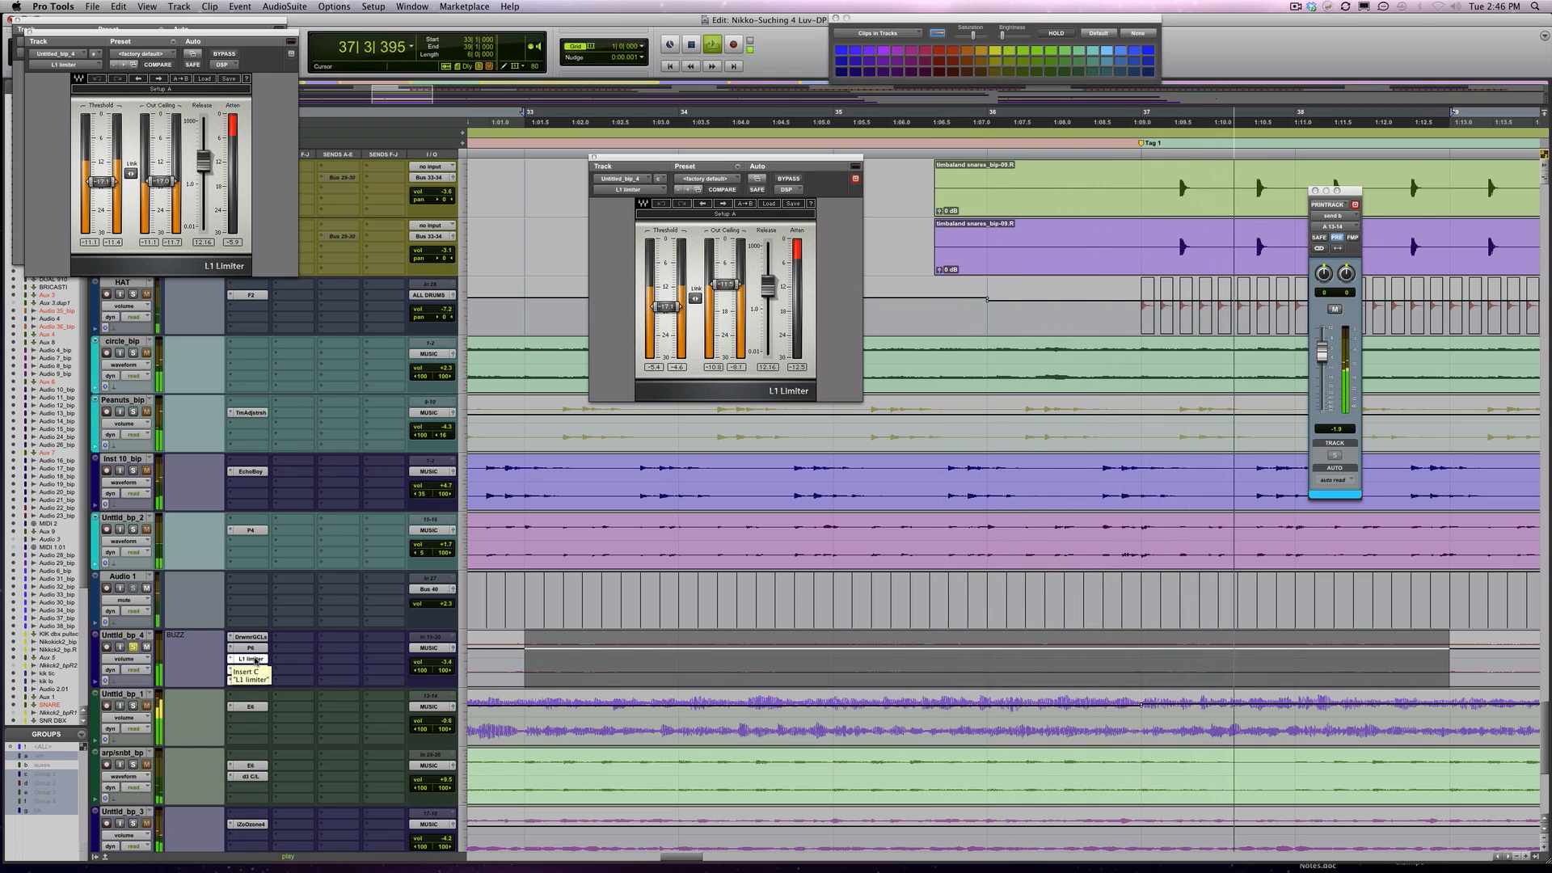
pyautogui.press('space')
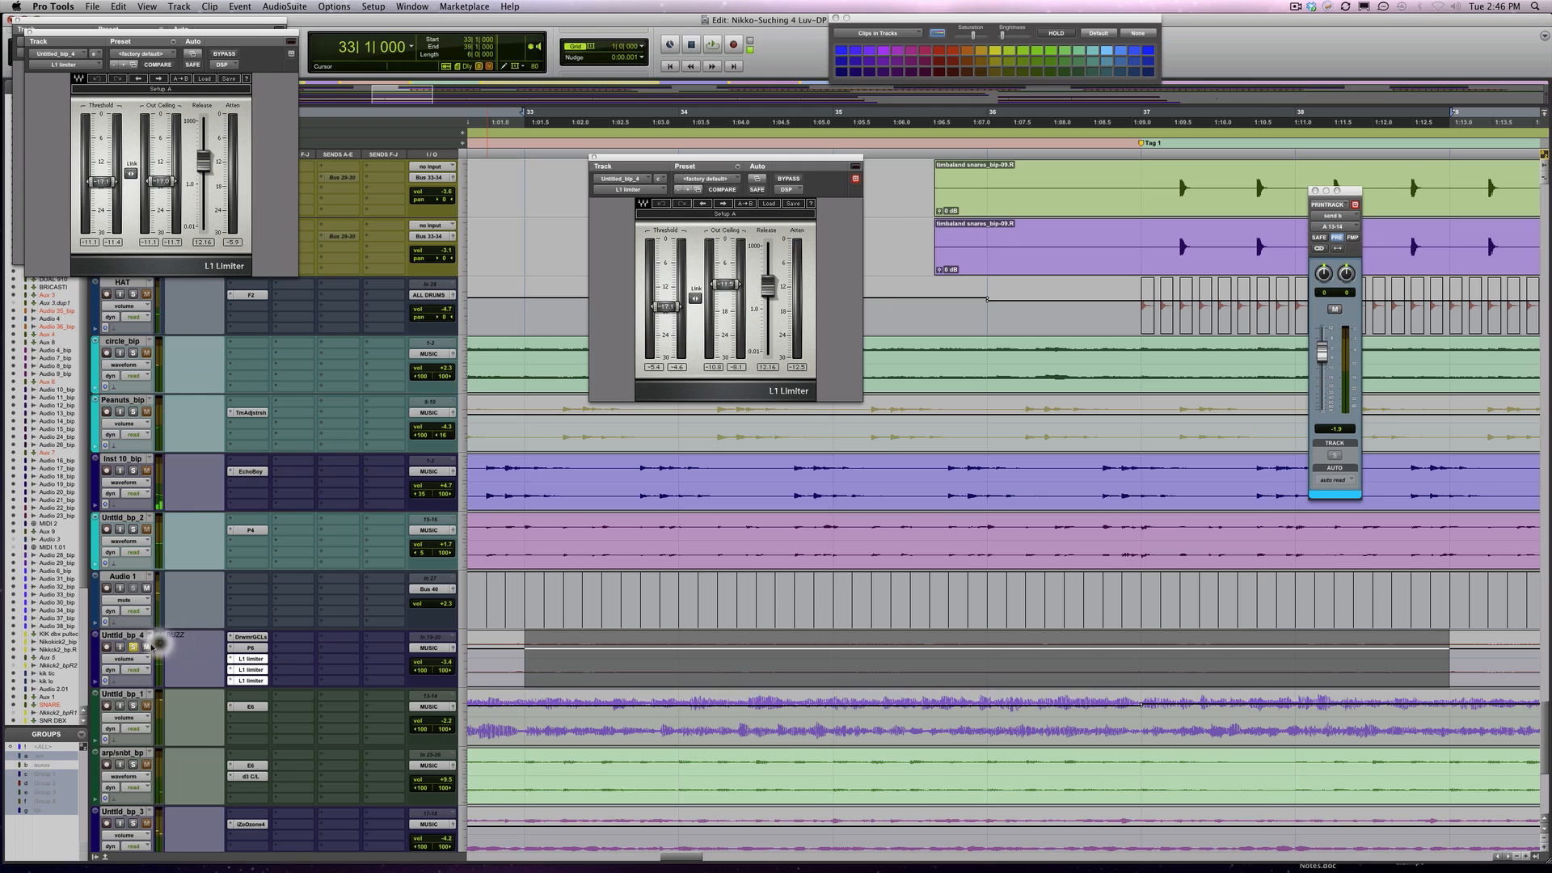
# Audition the buzz track in the full mix with all three limiters active and close the plug-in windows
pyautogui.press('space')
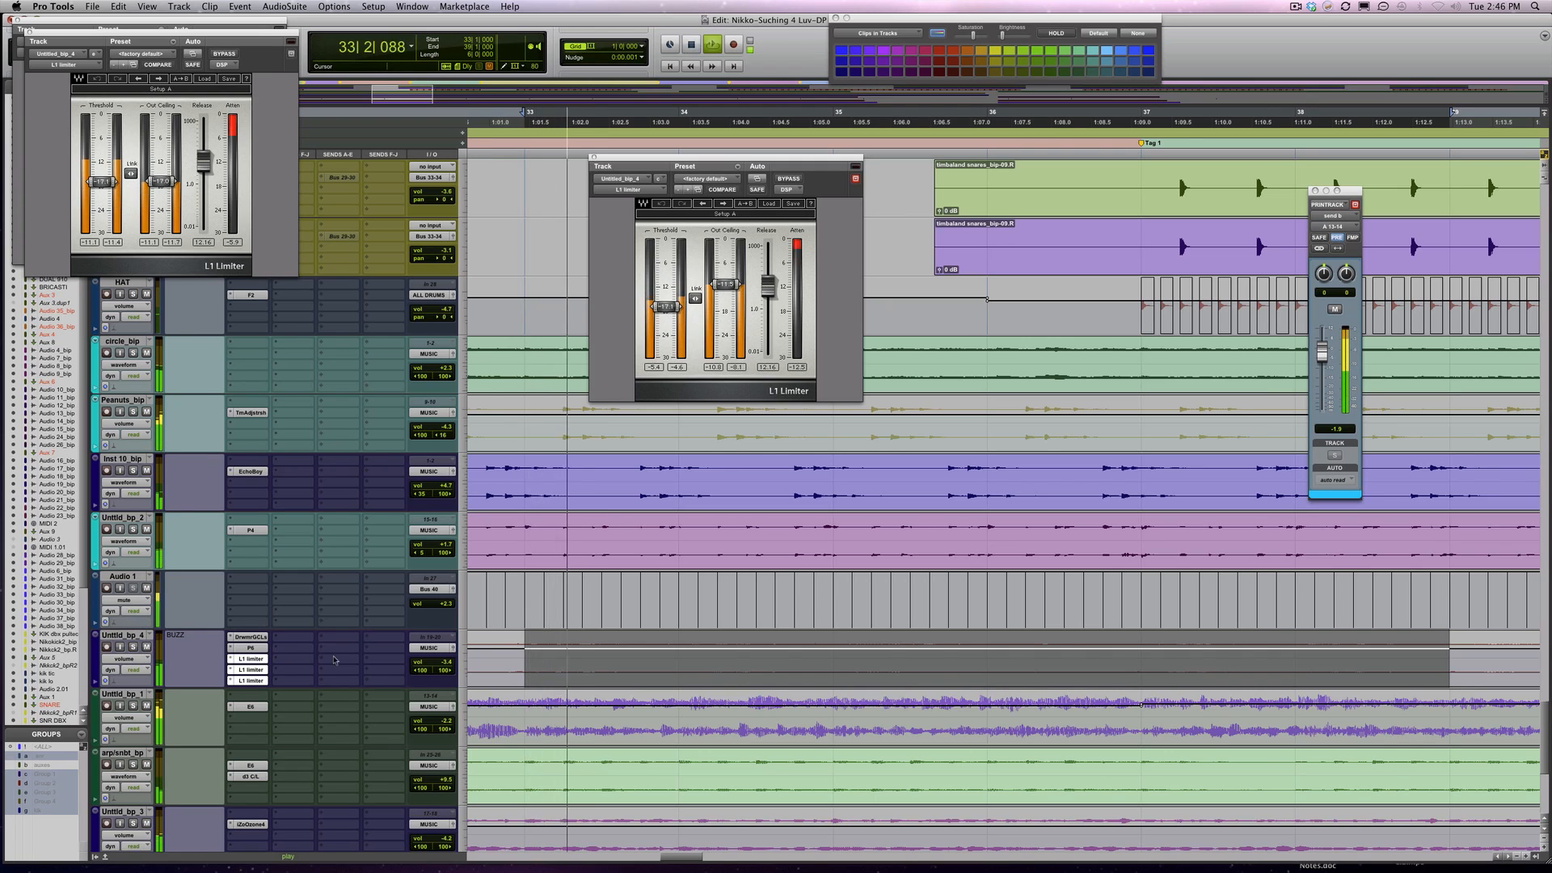
pyautogui.press('space')
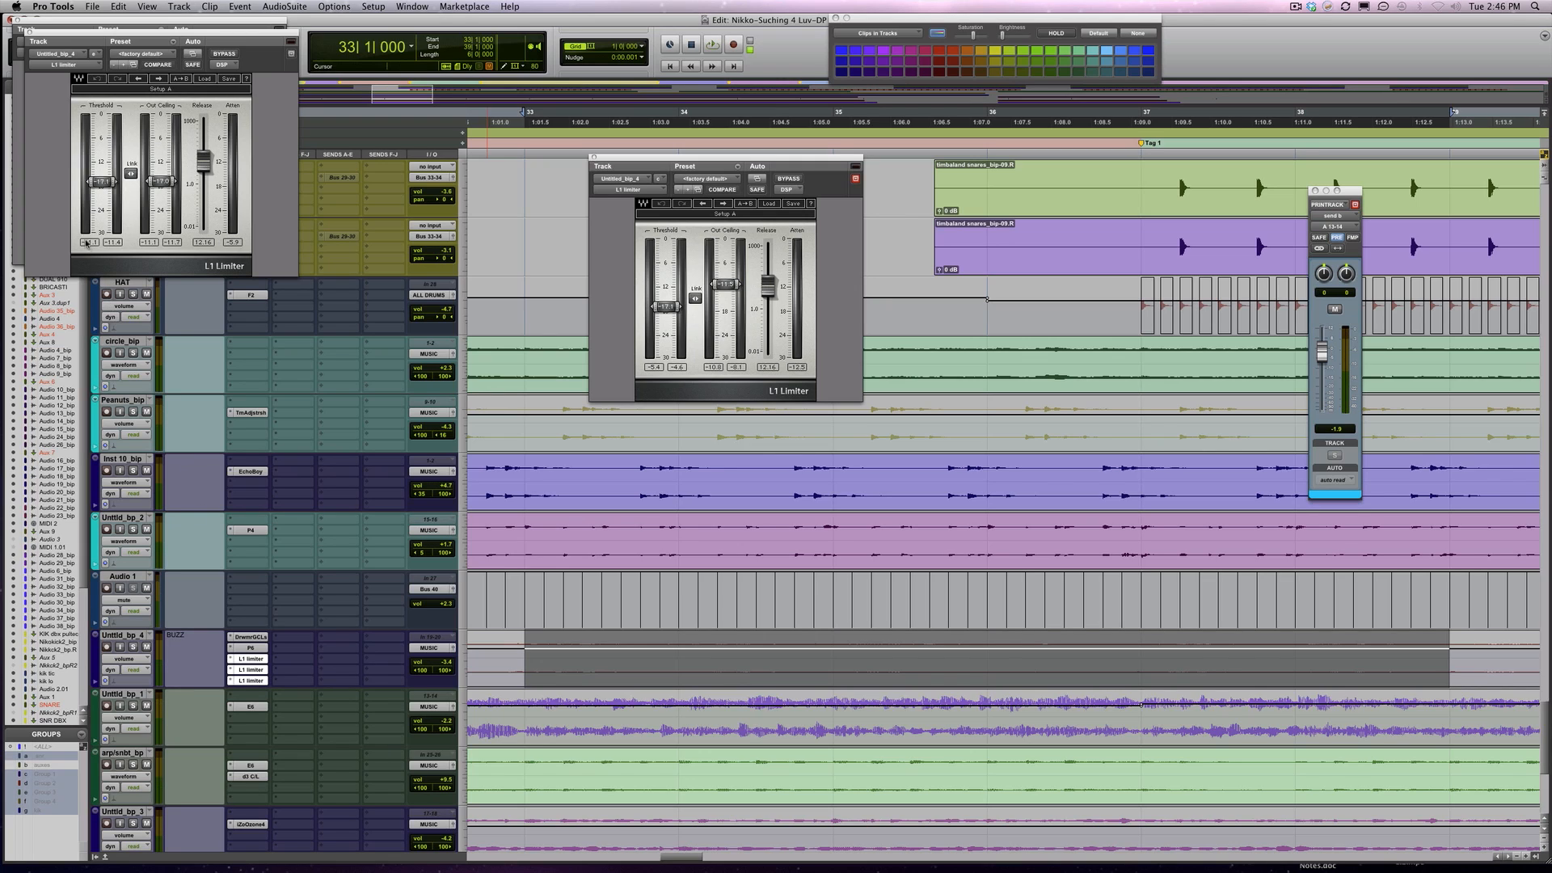
pyautogui.keyDown('alt'); pyautogui.click(31, 34); pyautogui.keyUp('alt')
# Try the buzz track's volume at +1.2 dB with automation off, and return its automation mode to read
pyautogui.press('space')
pyautogui.moveTo(438, 662); pyautogui.dragTo(443, 661)
pyautogui.press('space')
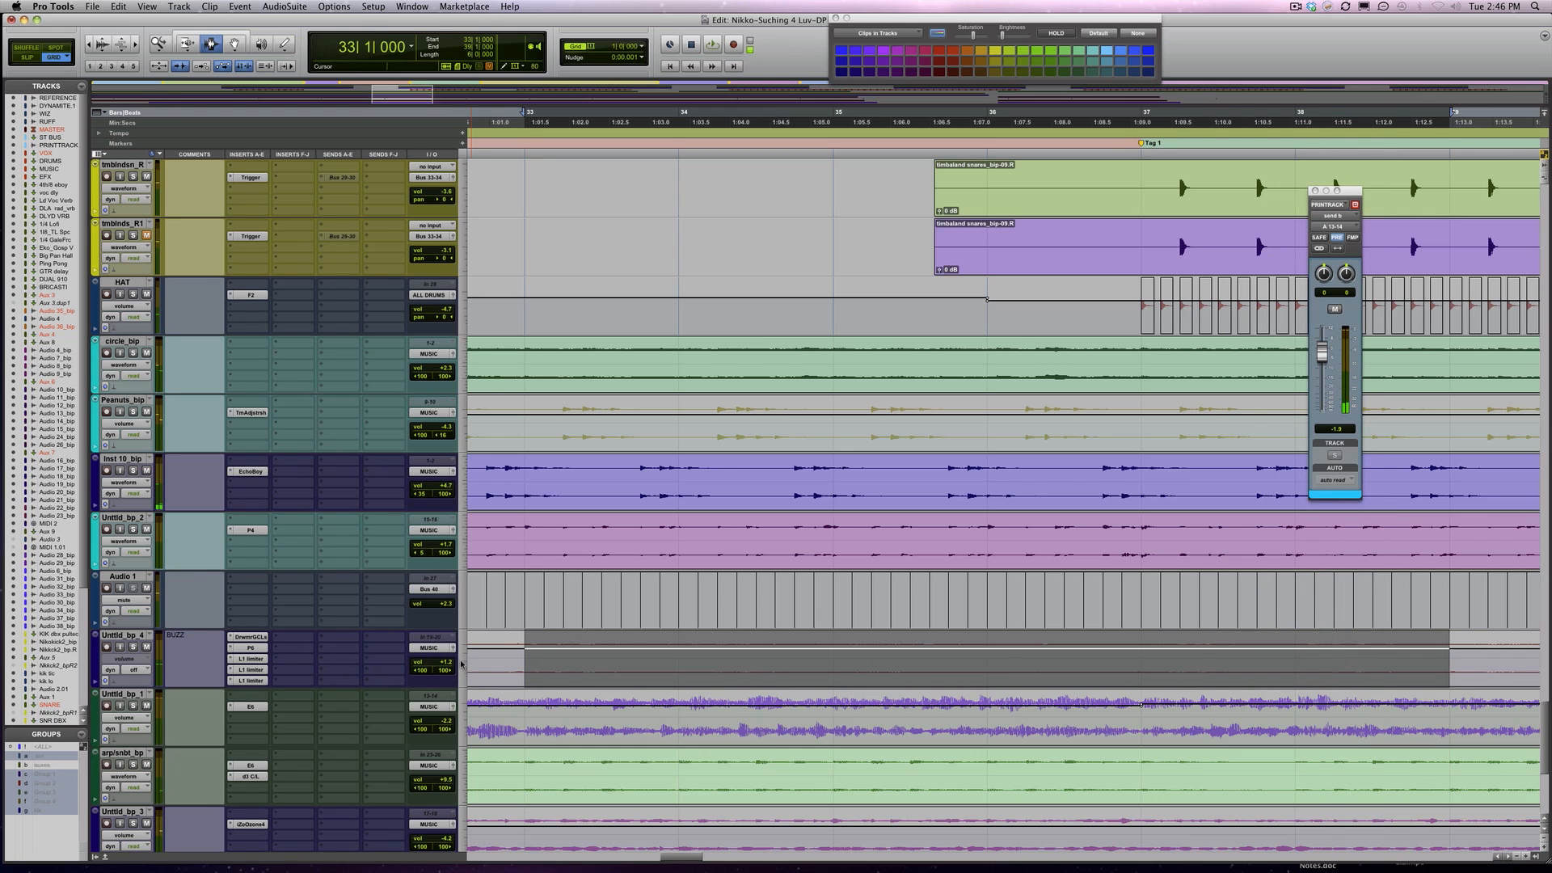
pyautogui.click(136, 671)
pyautogui.click(151, 680)
# Audition the Untitld_bp_3 track and select bars 34 to 38 on it
pyautogui.scroll(-3, 357, 684)
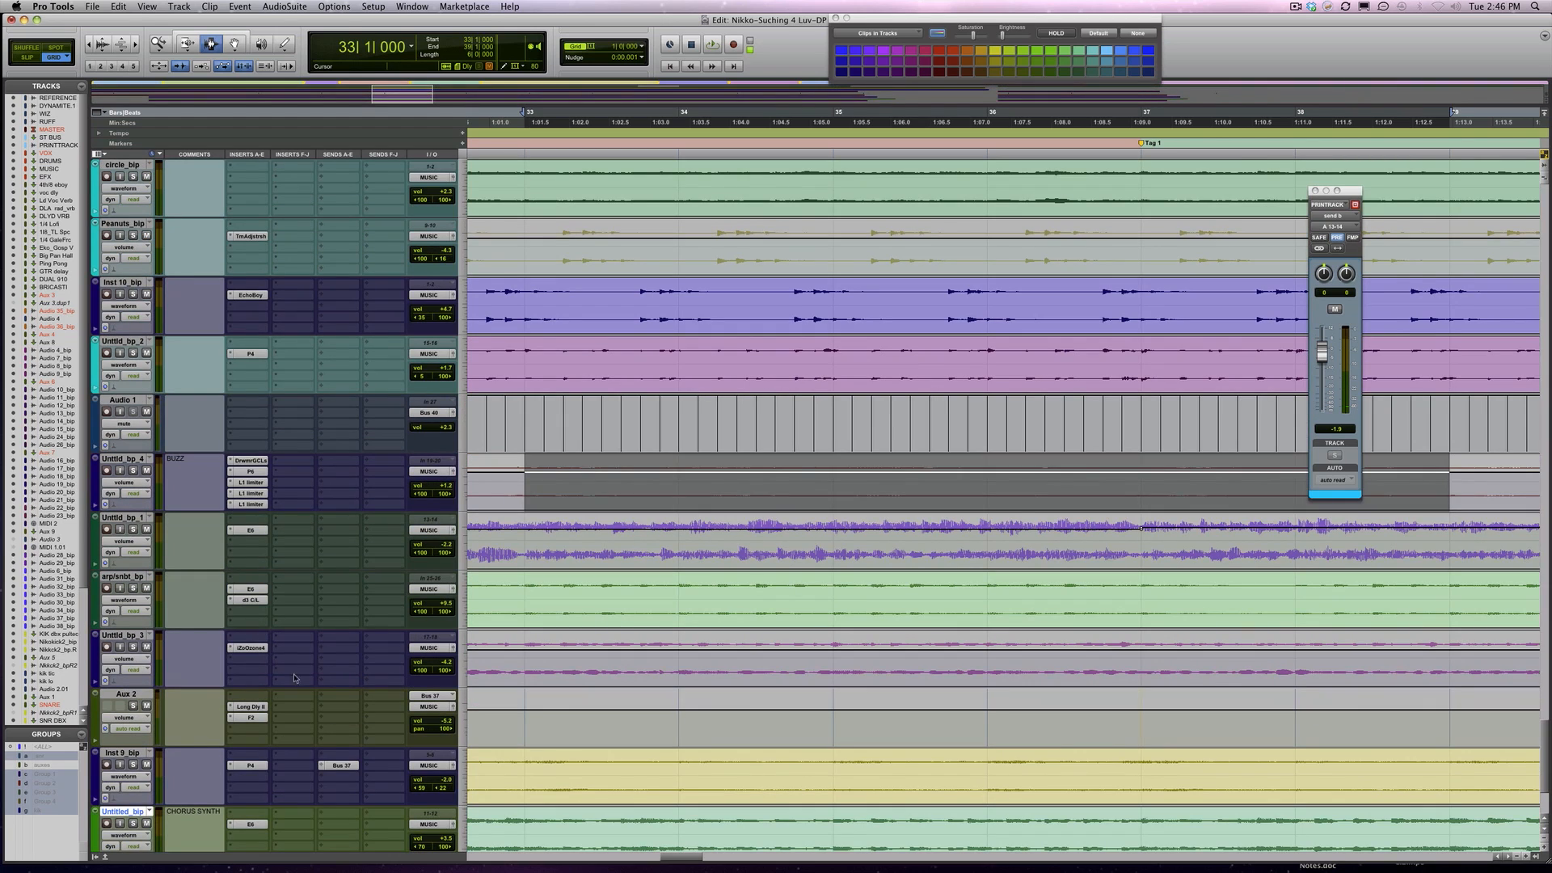
pyautogui.moveTo(680, 663); pyautogui.dragTo(834, 667)
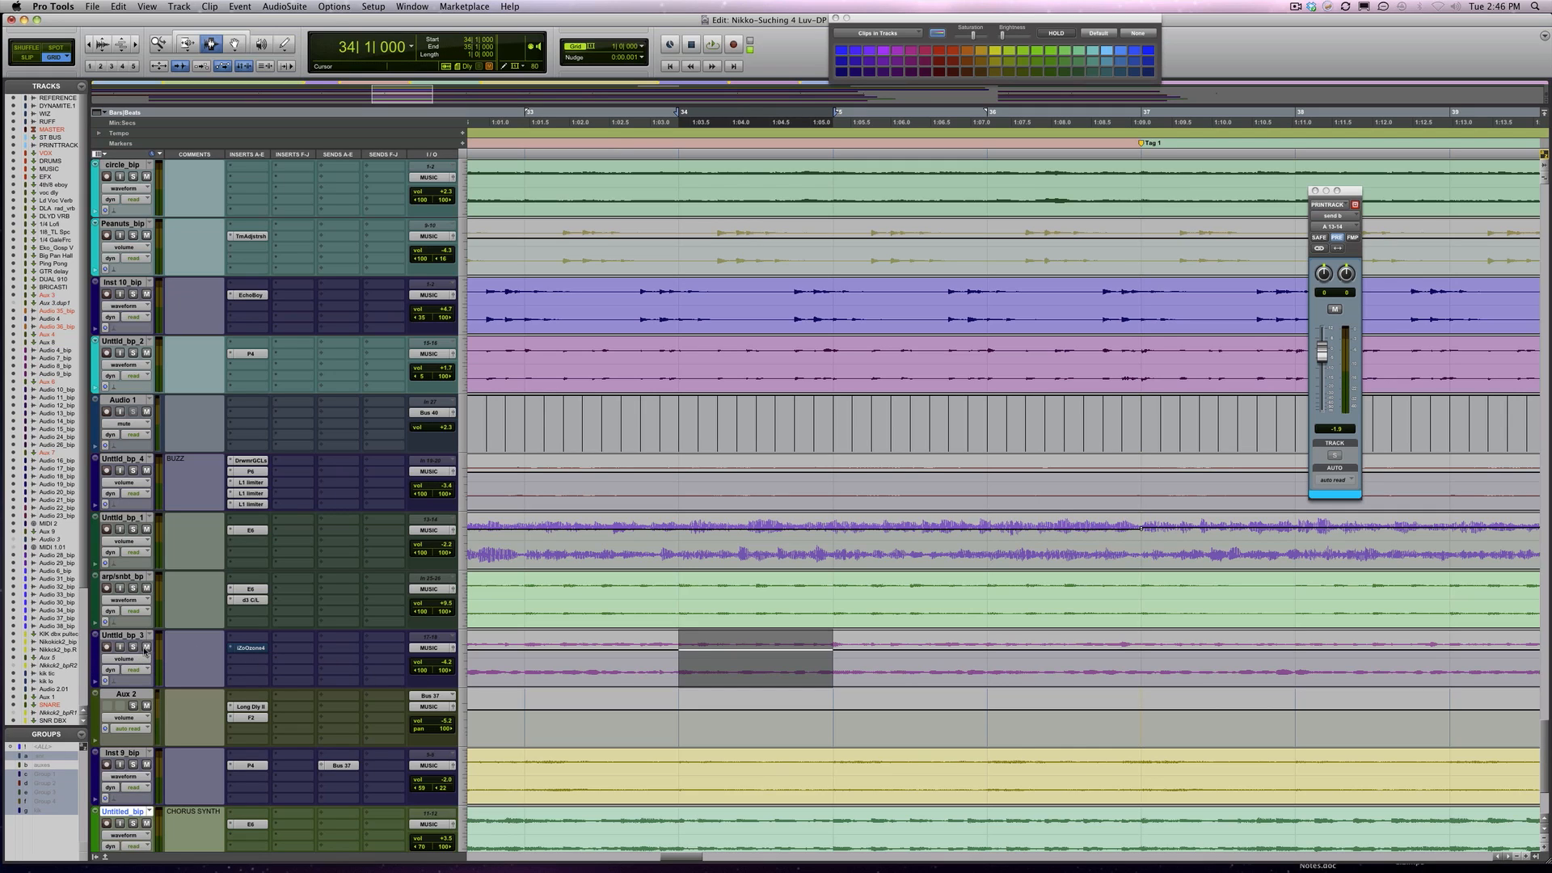
pyautogui.press('space')
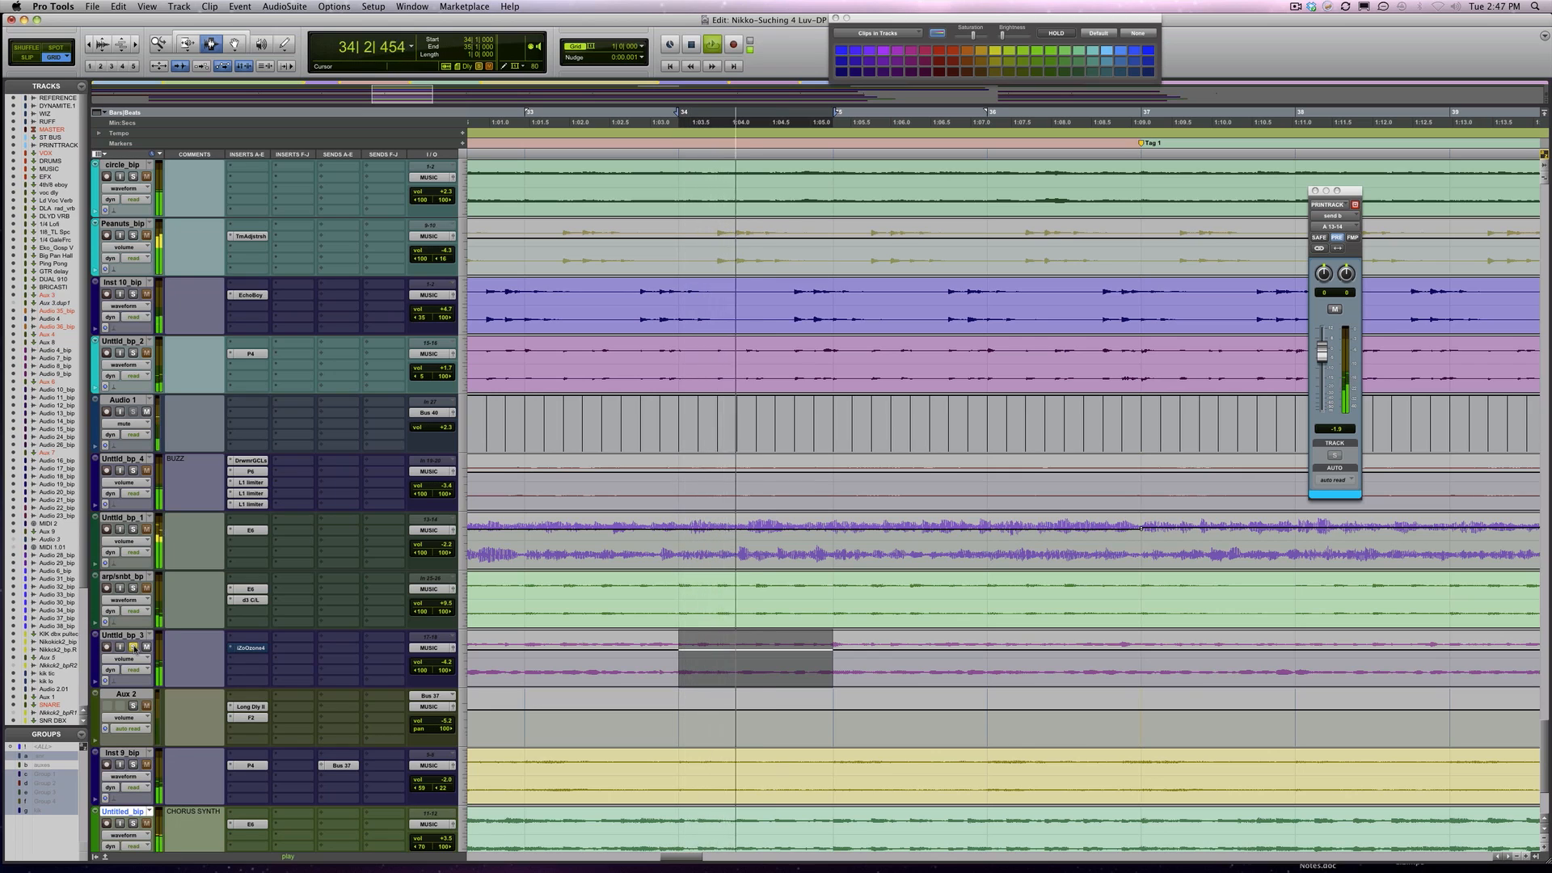
pyautogui.press('space')
pyautogui.moveTo(679, 650); pyautogui.dragTo(1078, 649)
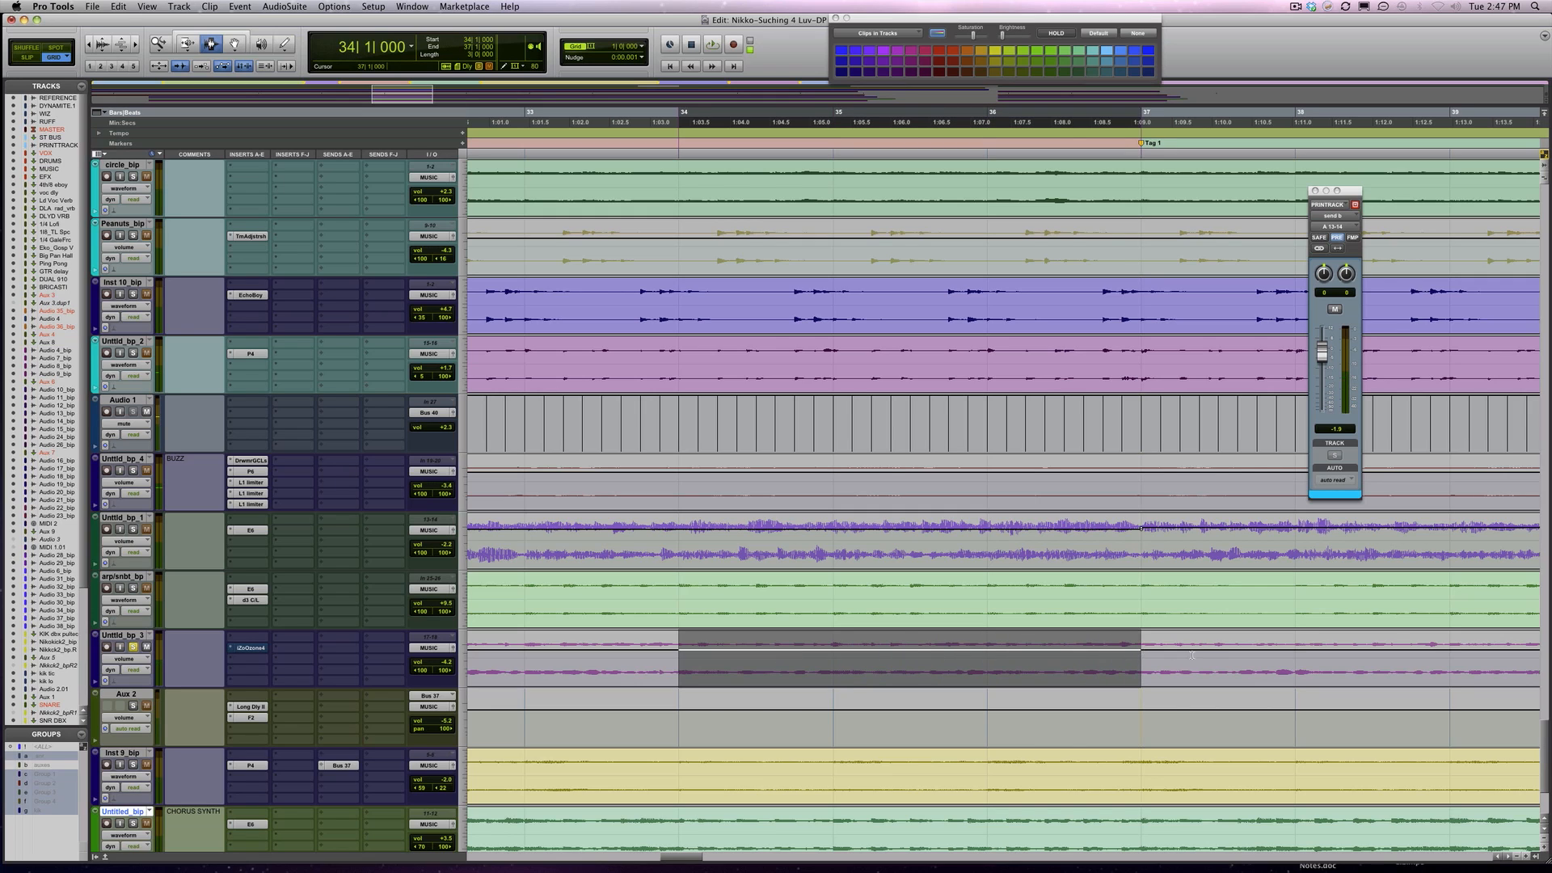
pyautogui.moveTo(1193, 655); pyautogui.dragTo(1235, 655)
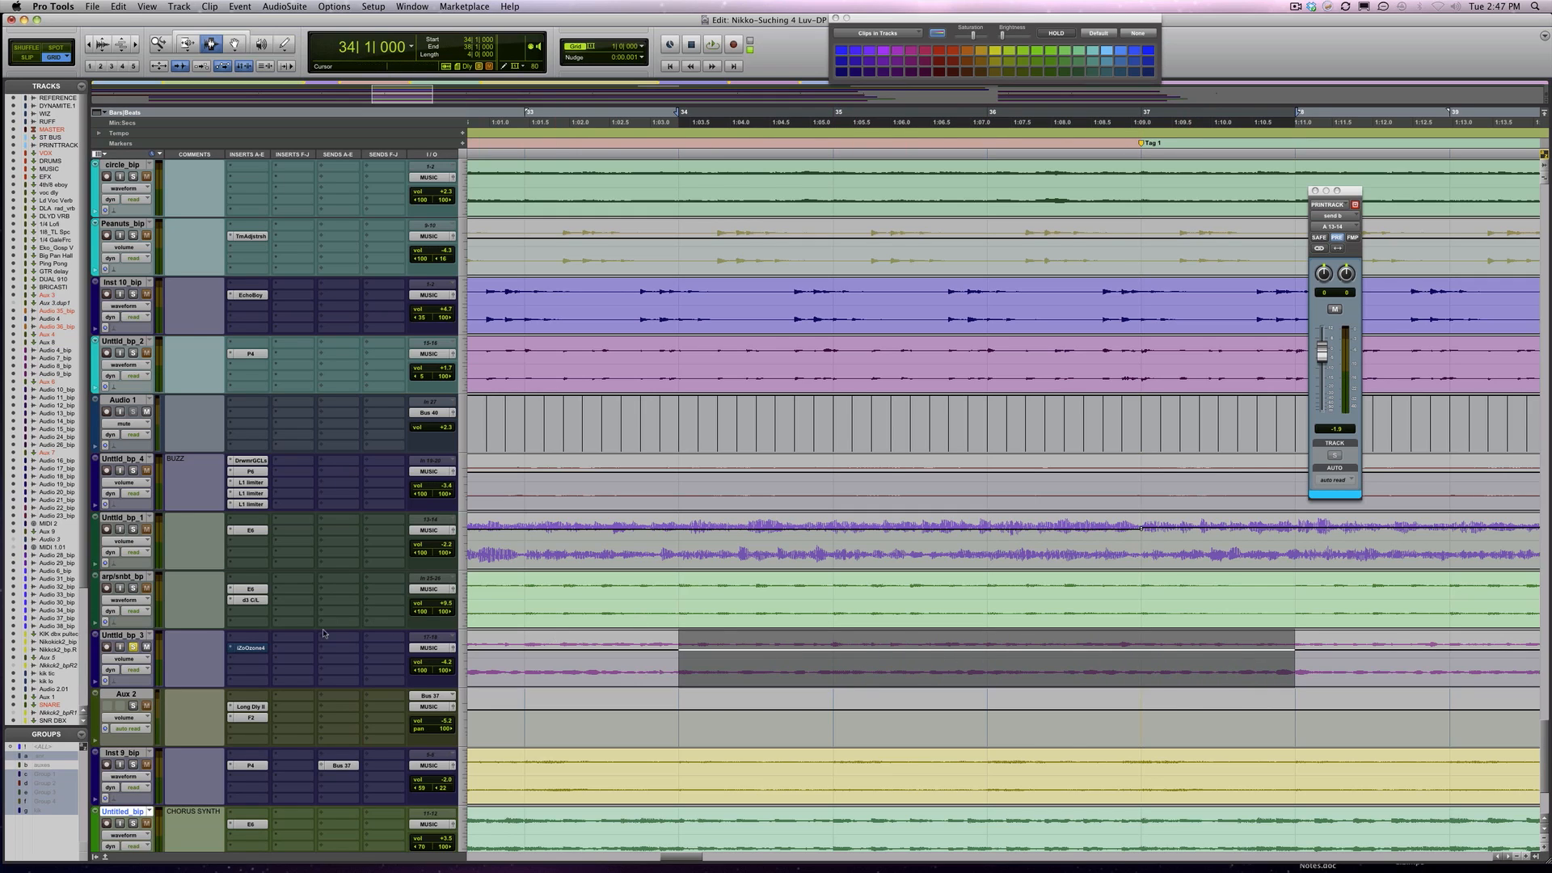
# Open iZotope Ozone 4 on Untitld_bp_3 and take it out of bypass during playback to compare the sound
pyautogui.click(251, 649)
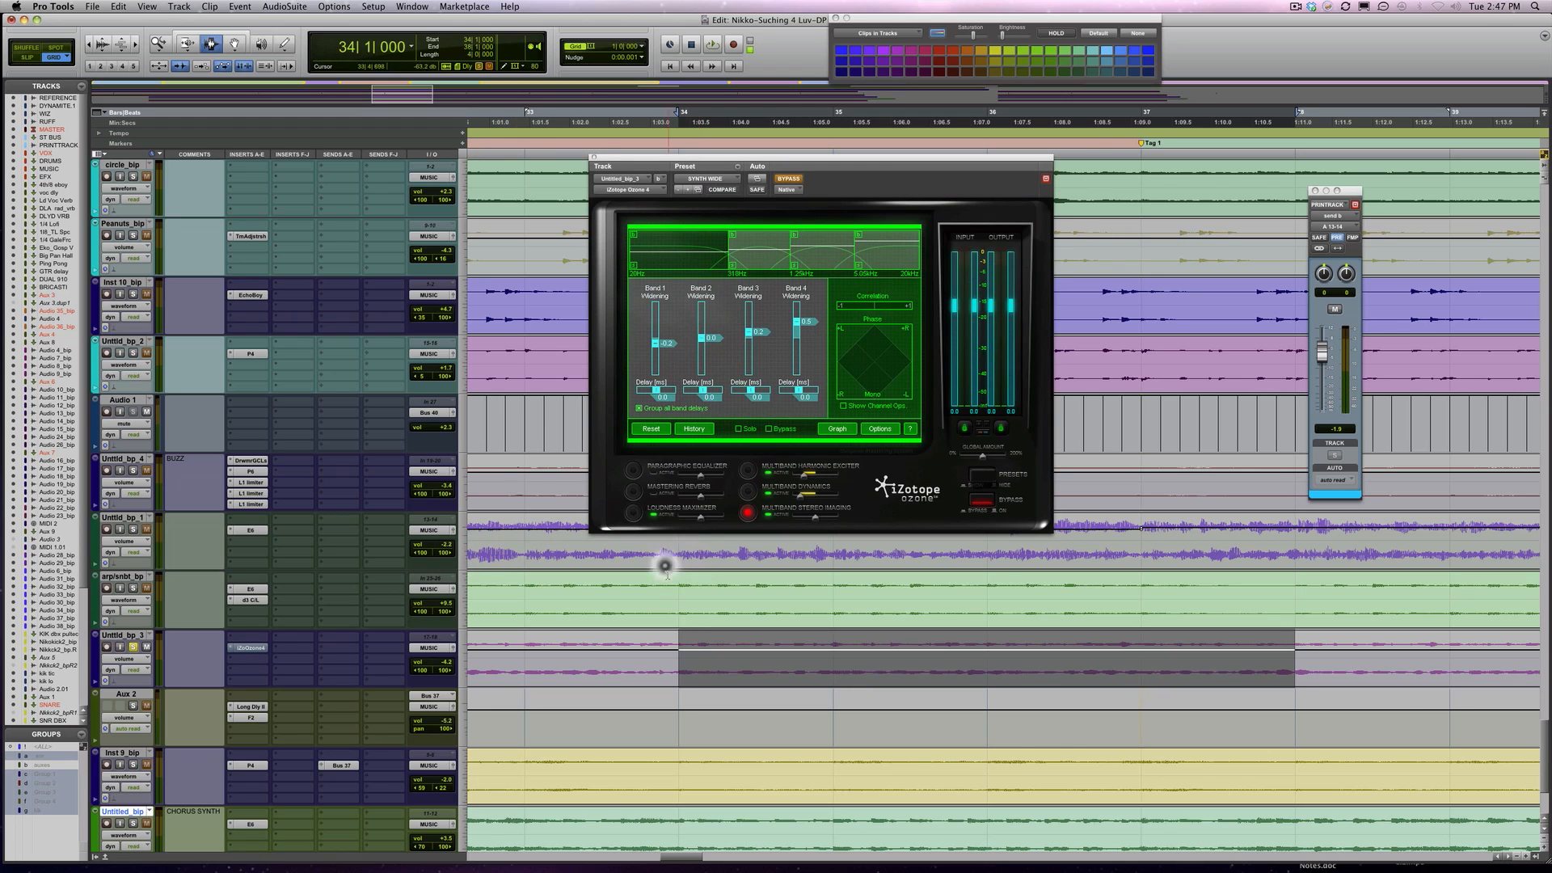
pyautogui.press('space')
pyautogui.press('space')
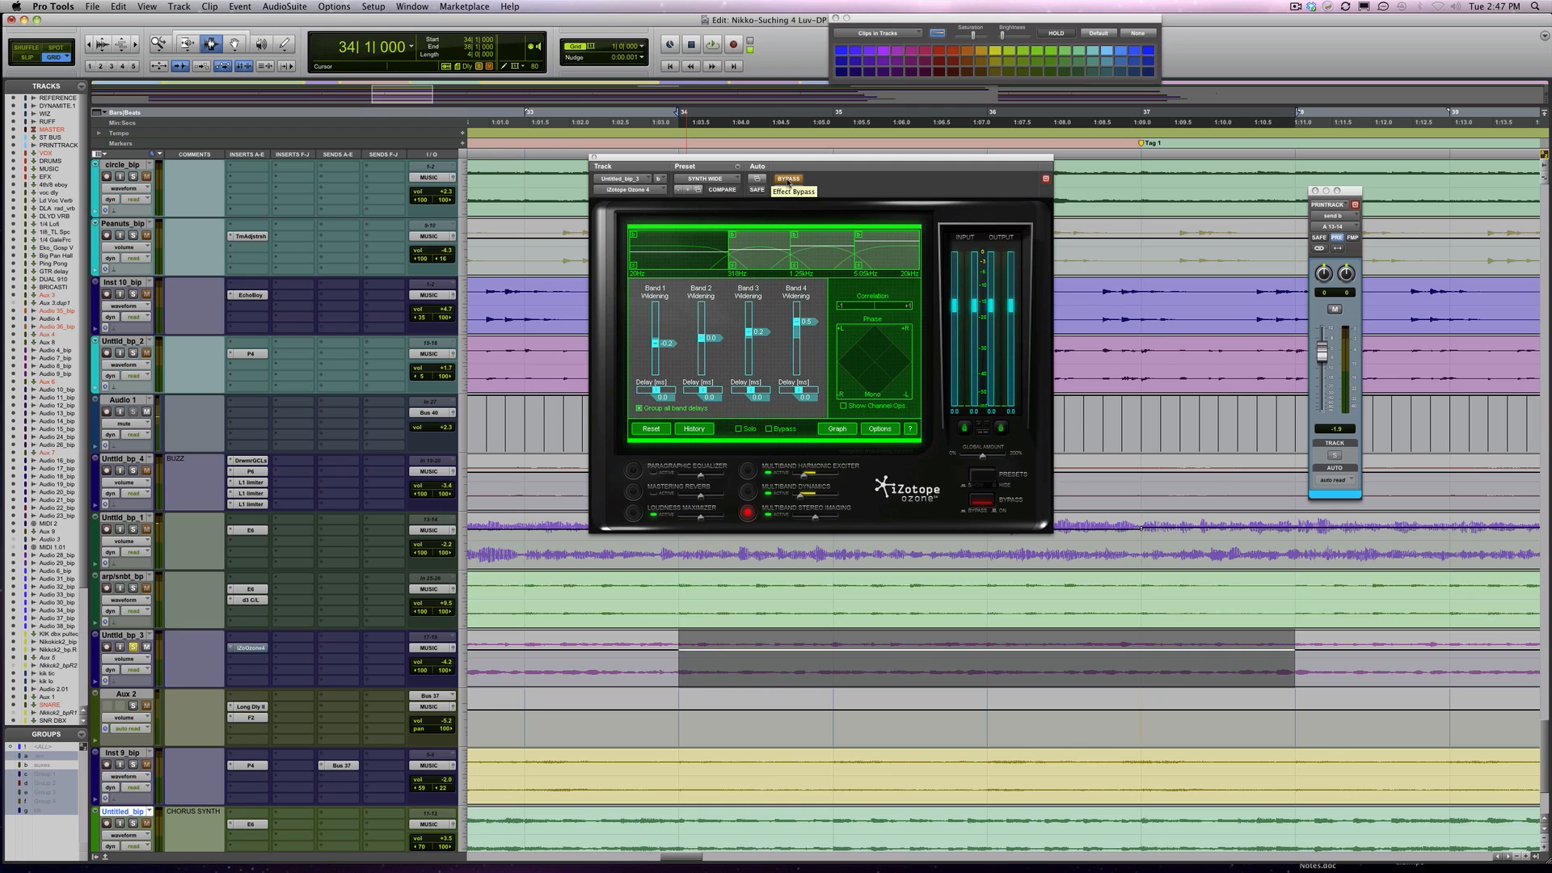
pyautogui.press('space')
pyautogui.click(789, 179)
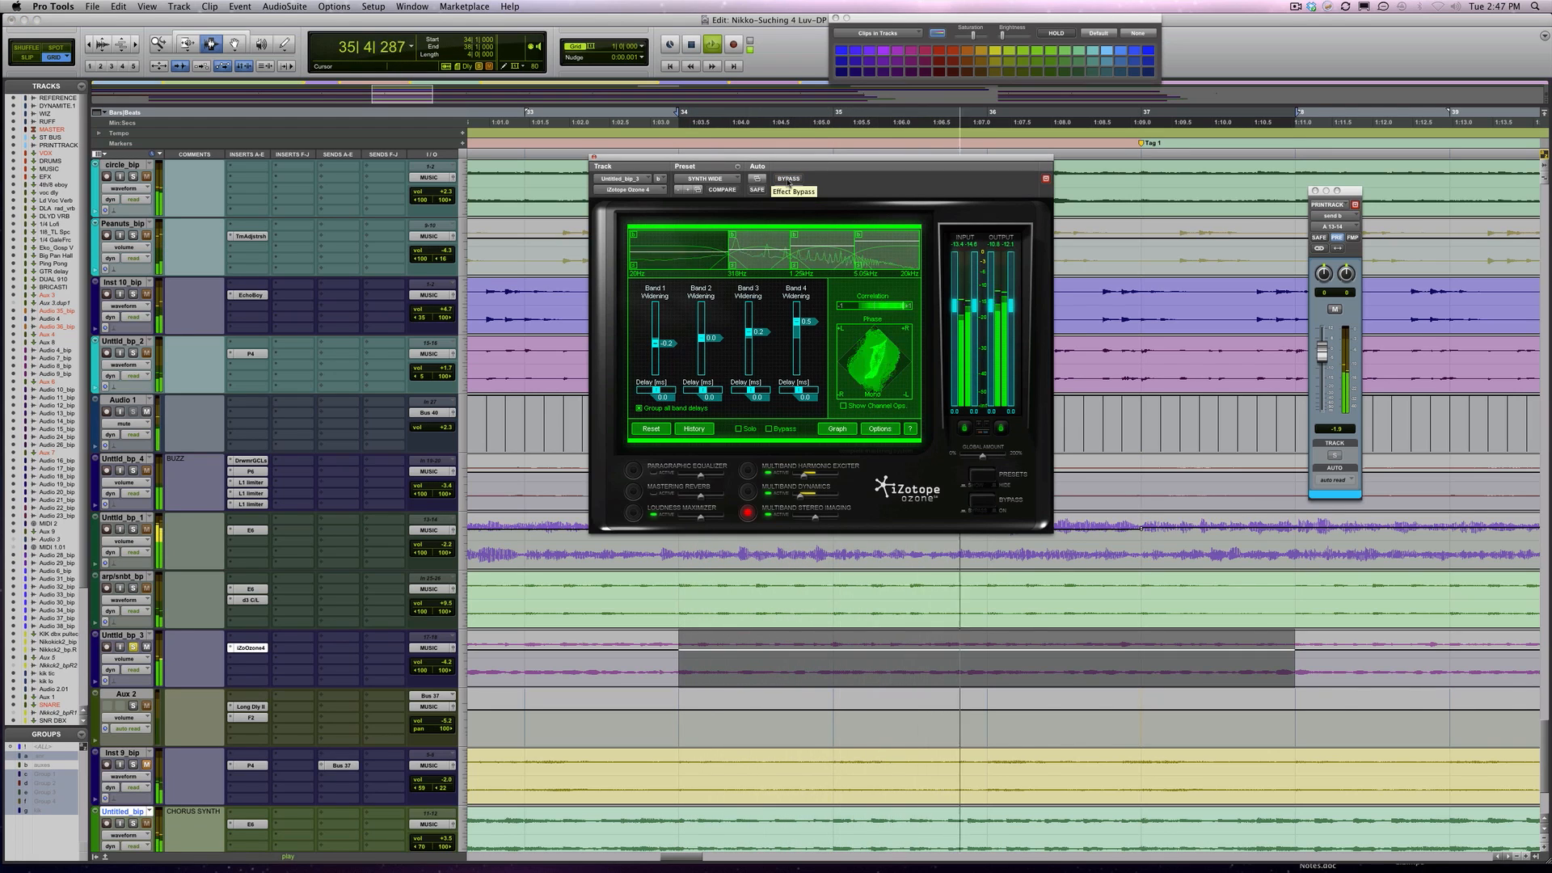
pyautogui.press('space')
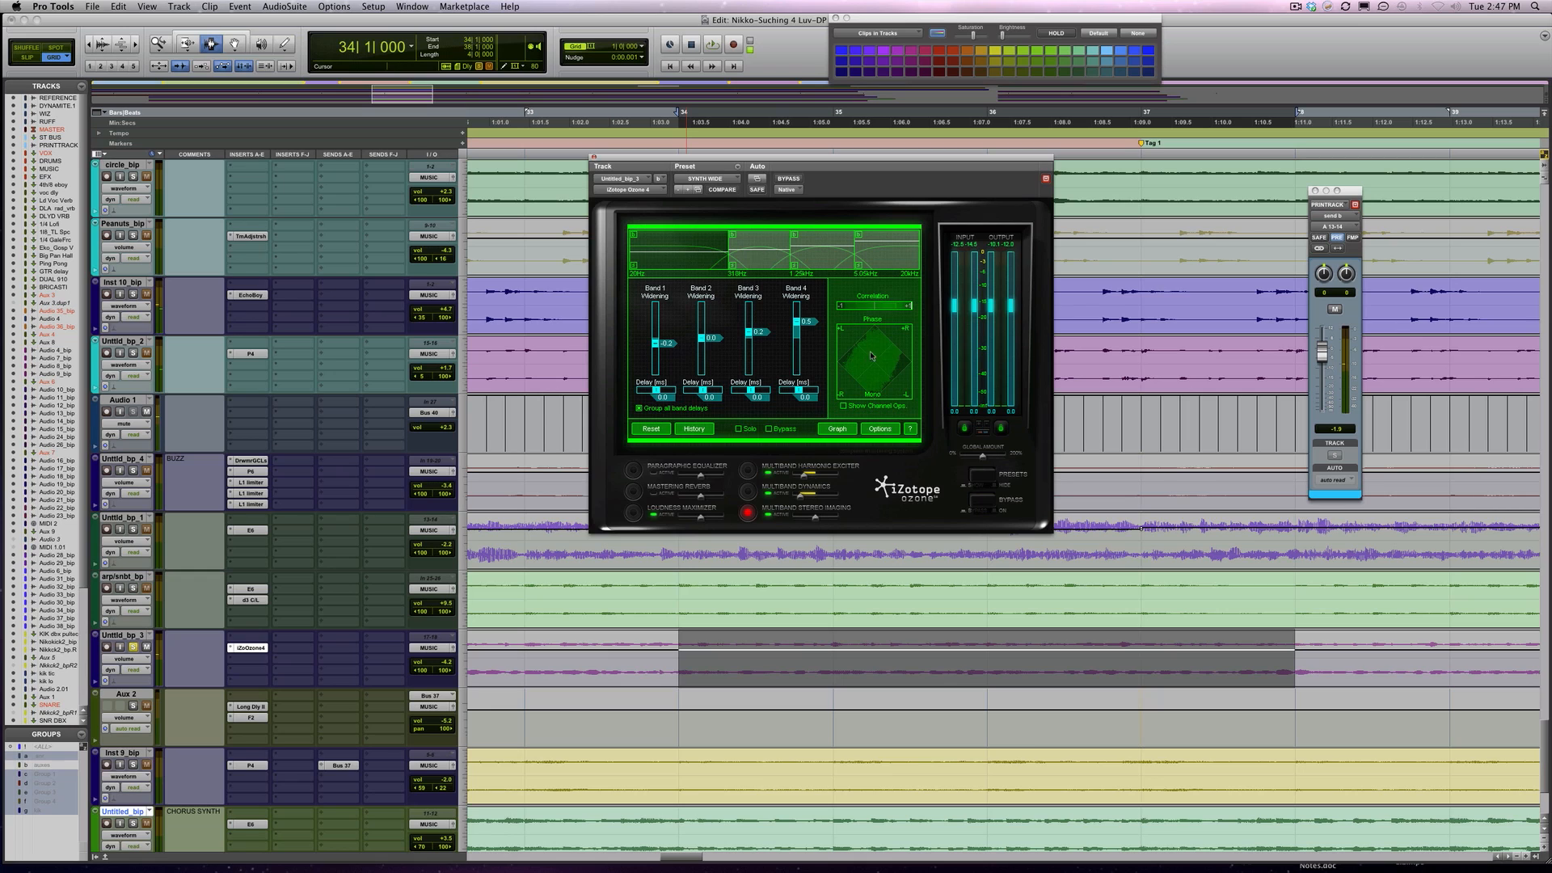
# Examine Ozone's Multiband Dynamics, Multiband Harmonic Exciter and Loudness Maximizer settings
pyautogui.click(747, 495)
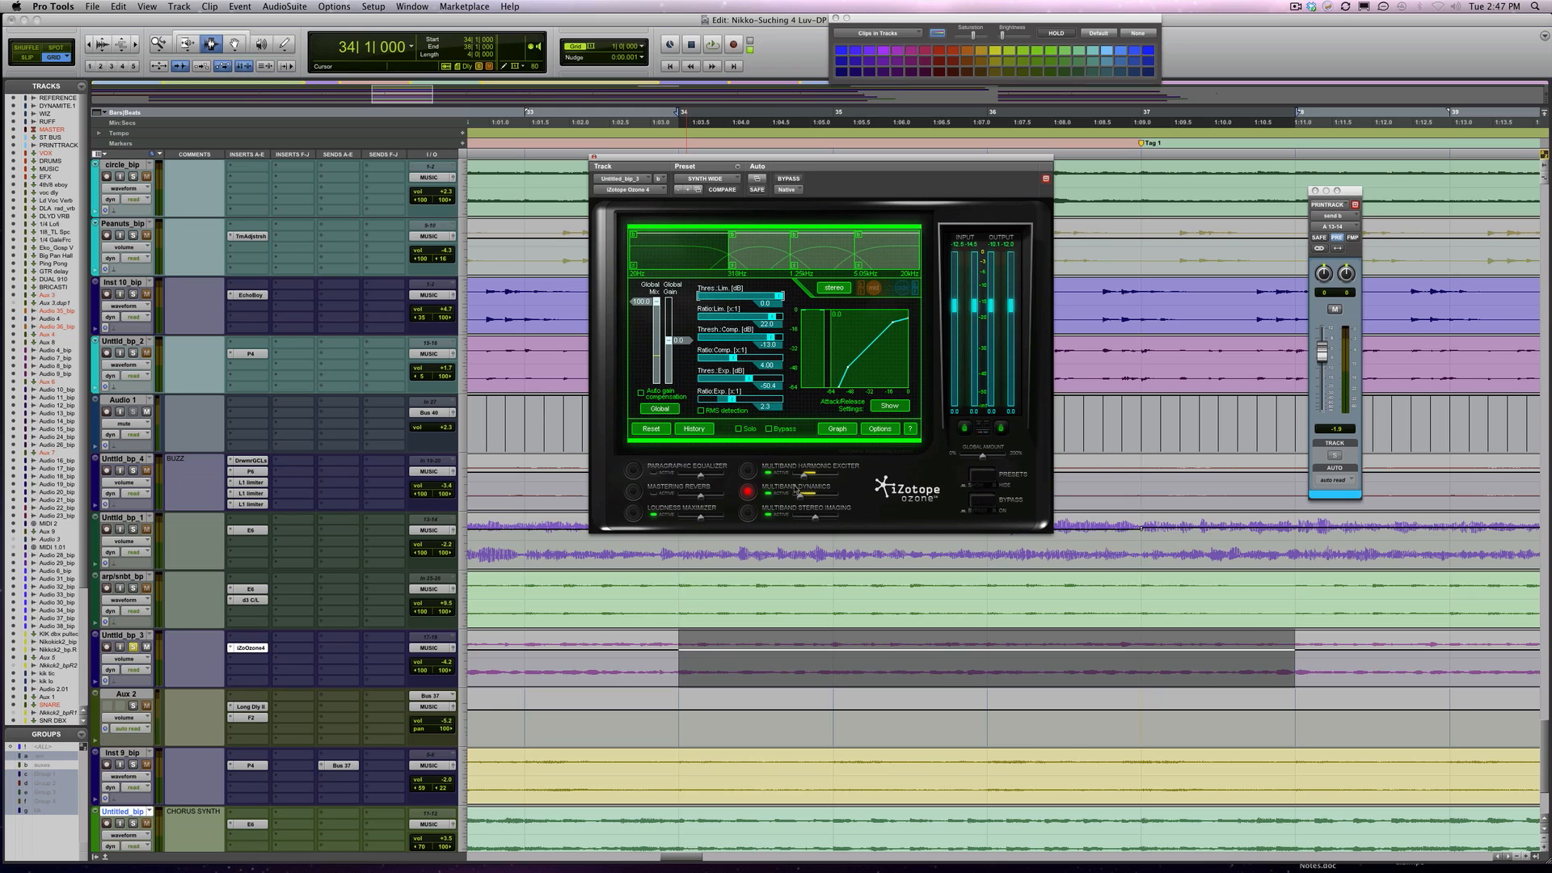
pyautogui.click(748, 471)
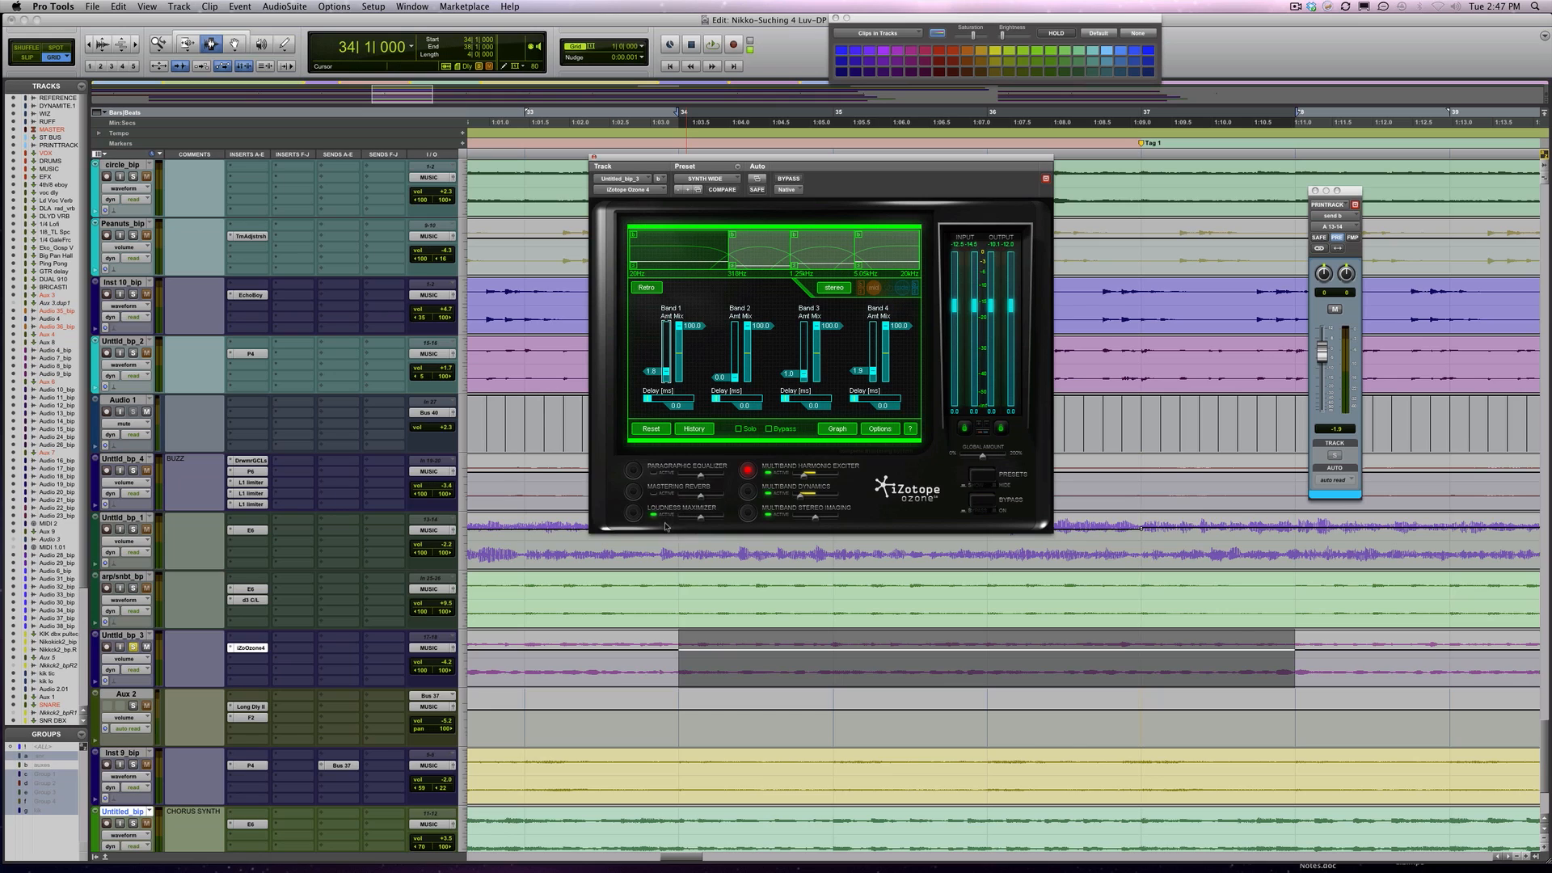
pyautogui.click(633, 514)
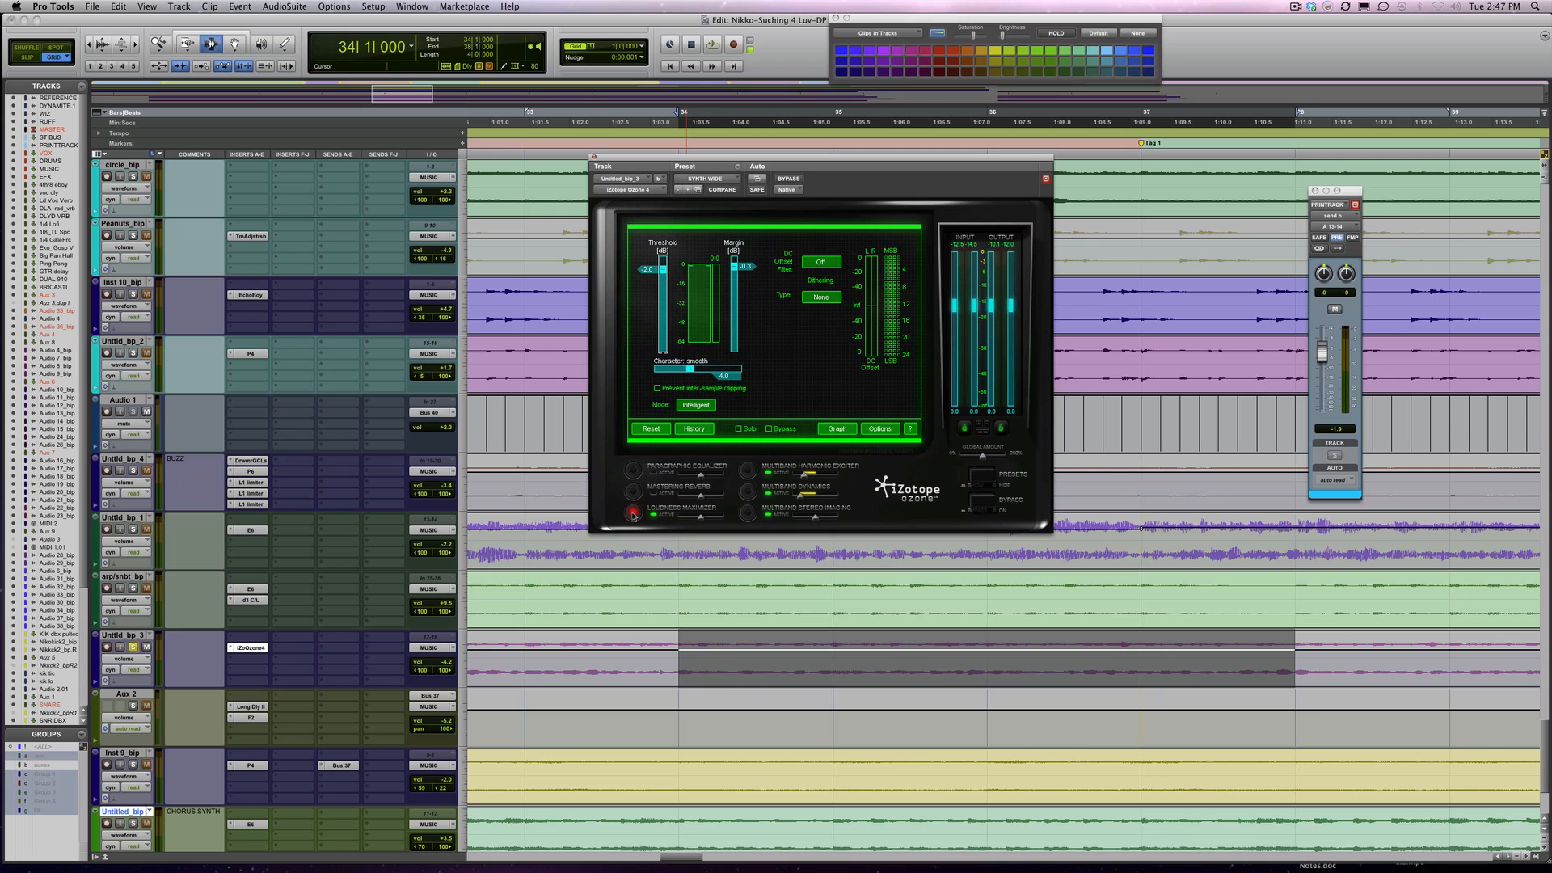
# Play the full mix and try a different volume level on the Untitld_bp_3 track
pyautogui.press('space')
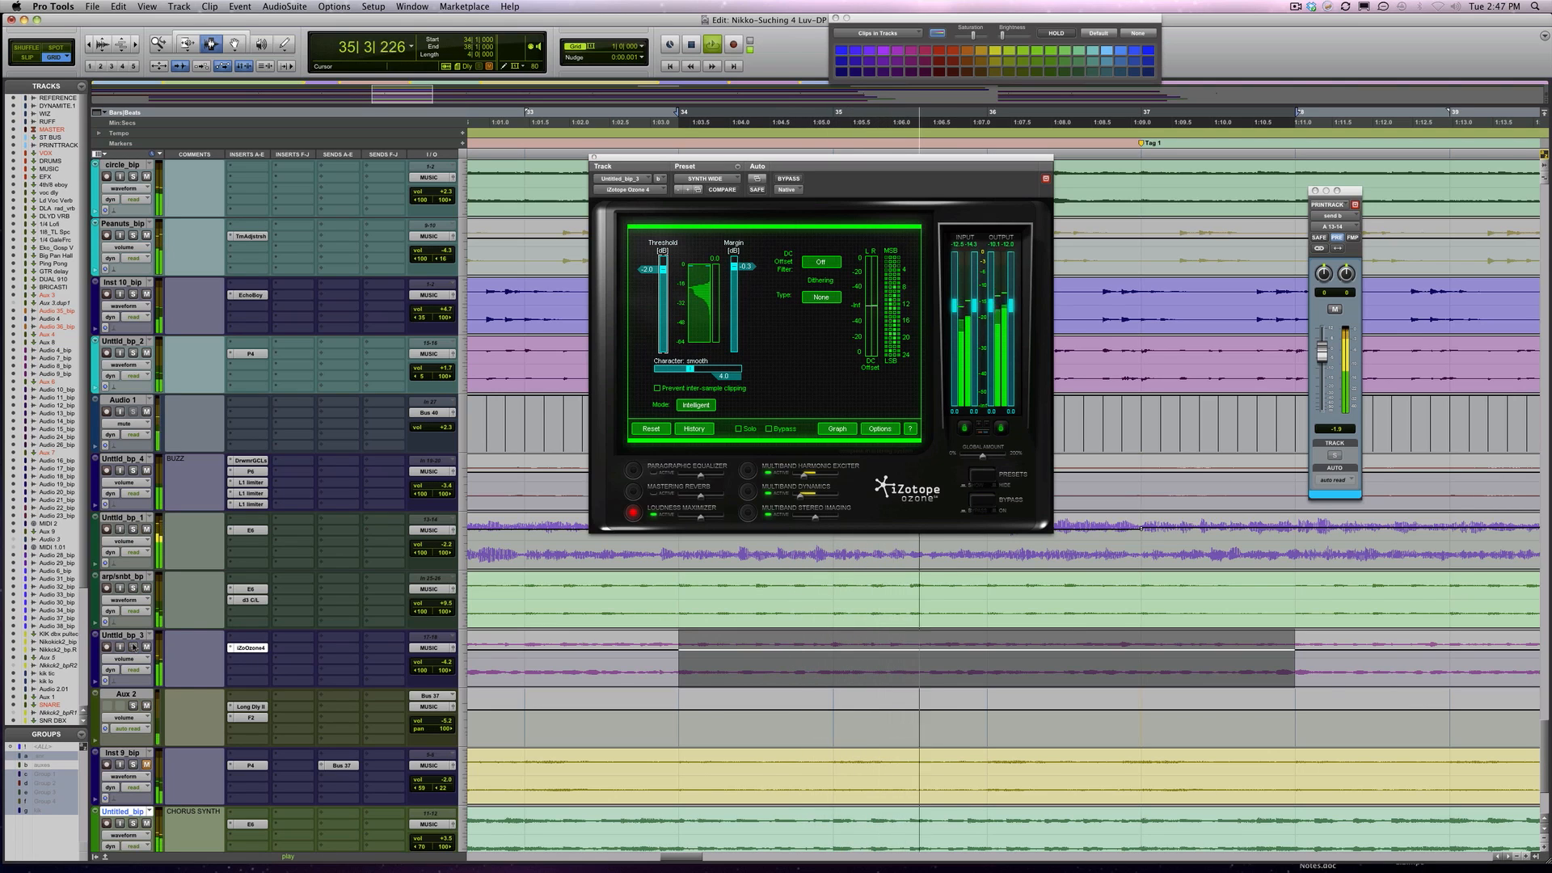
pyautogui.click(439, 660)
pyautogui.moveTo(439, 660); pyautogui.dragTo(440, 666)
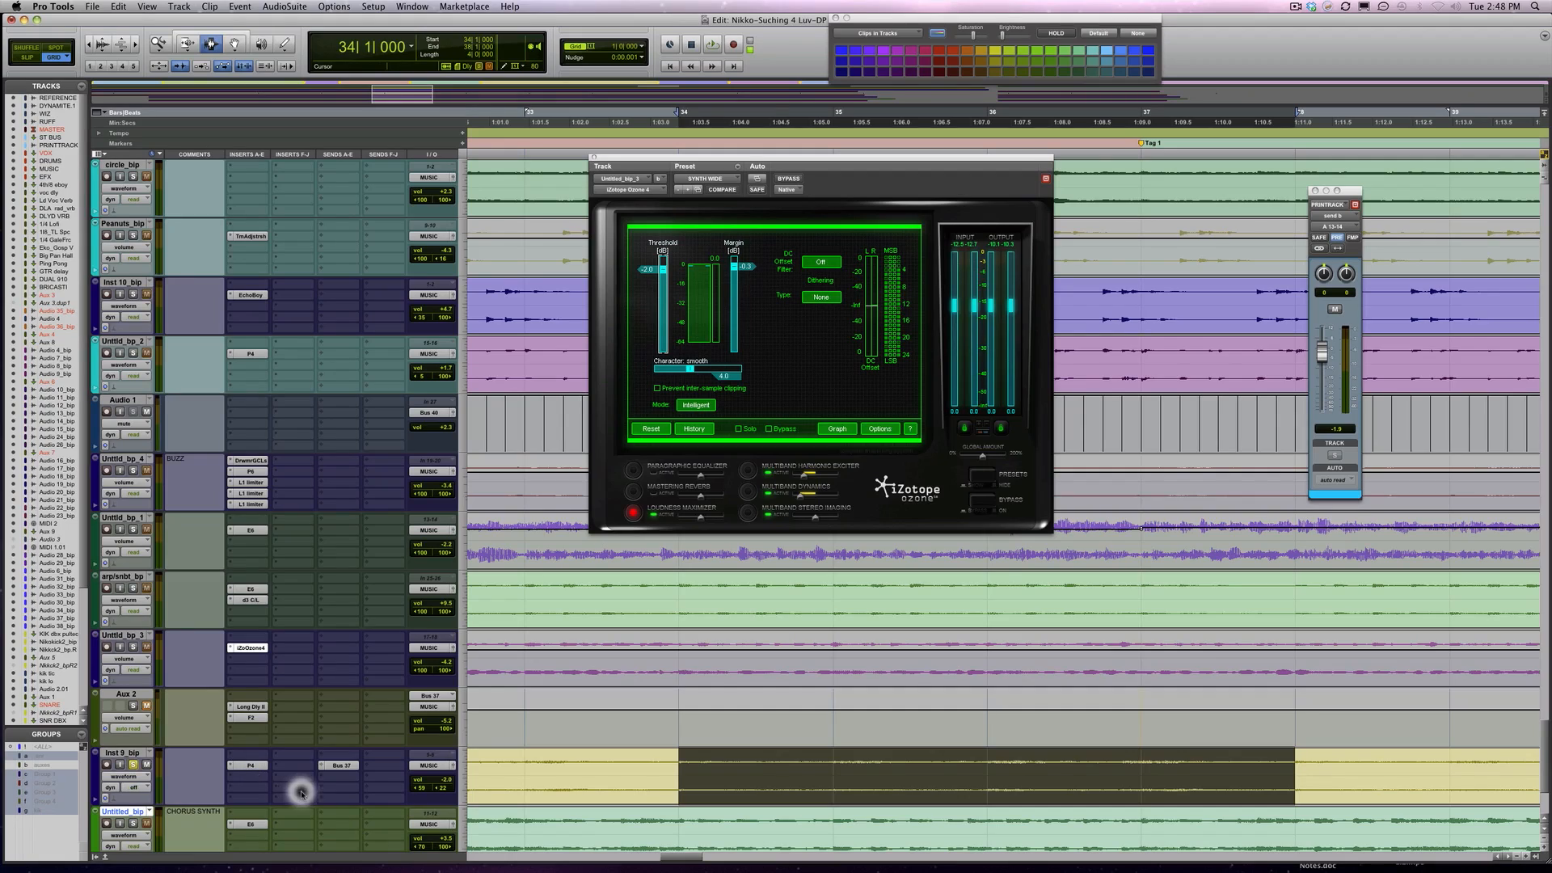
# Audition the Inst 9_bip track from bar 34 and set its automation mode to read
pyautogui.press('space')
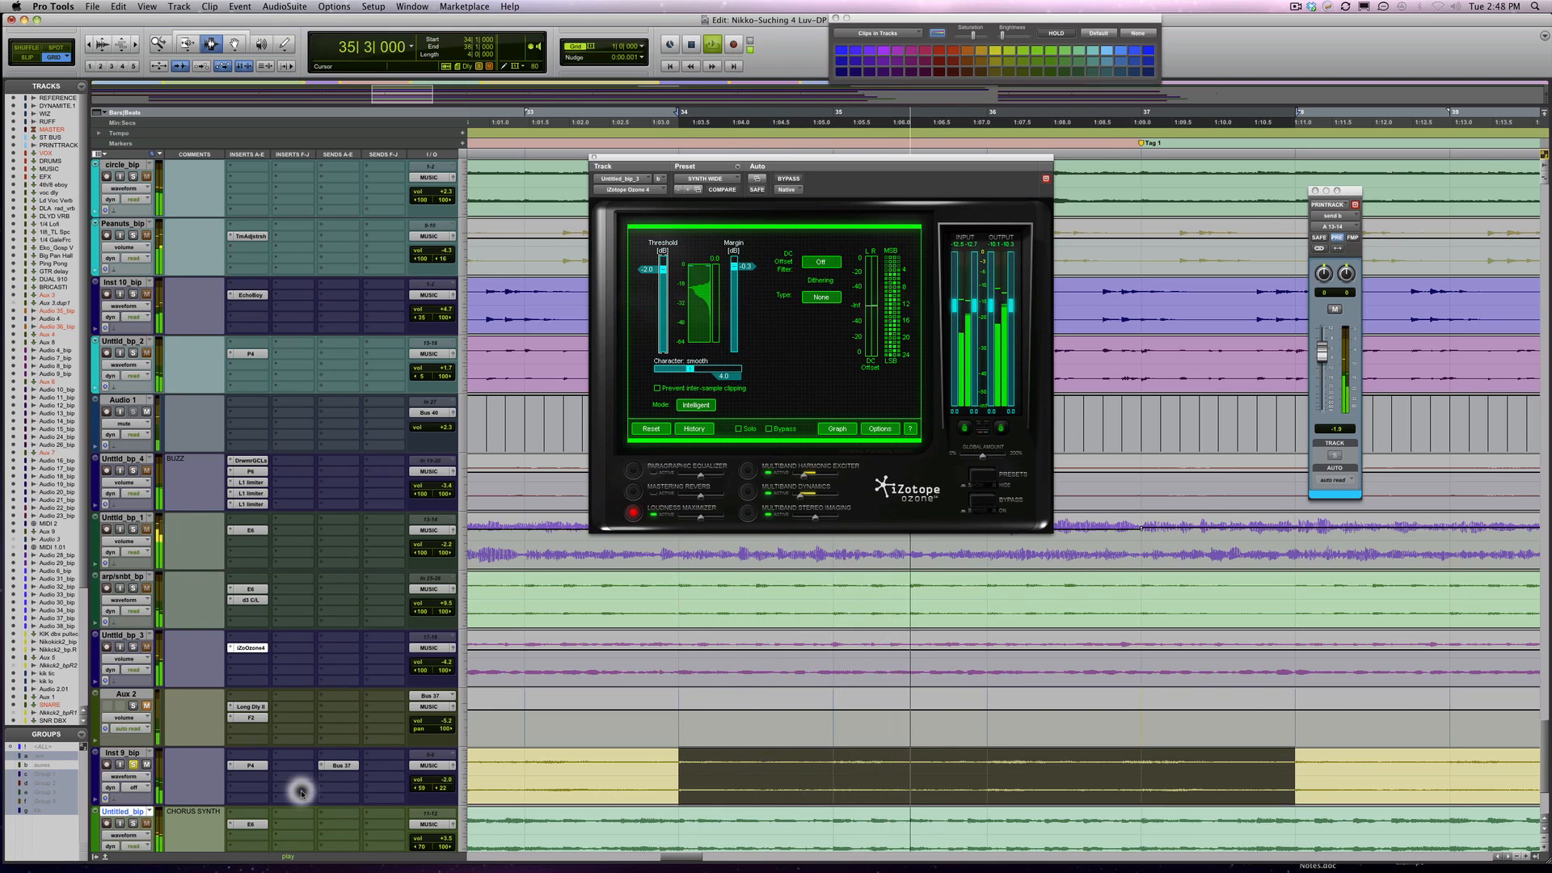
pyautogui.press('space')
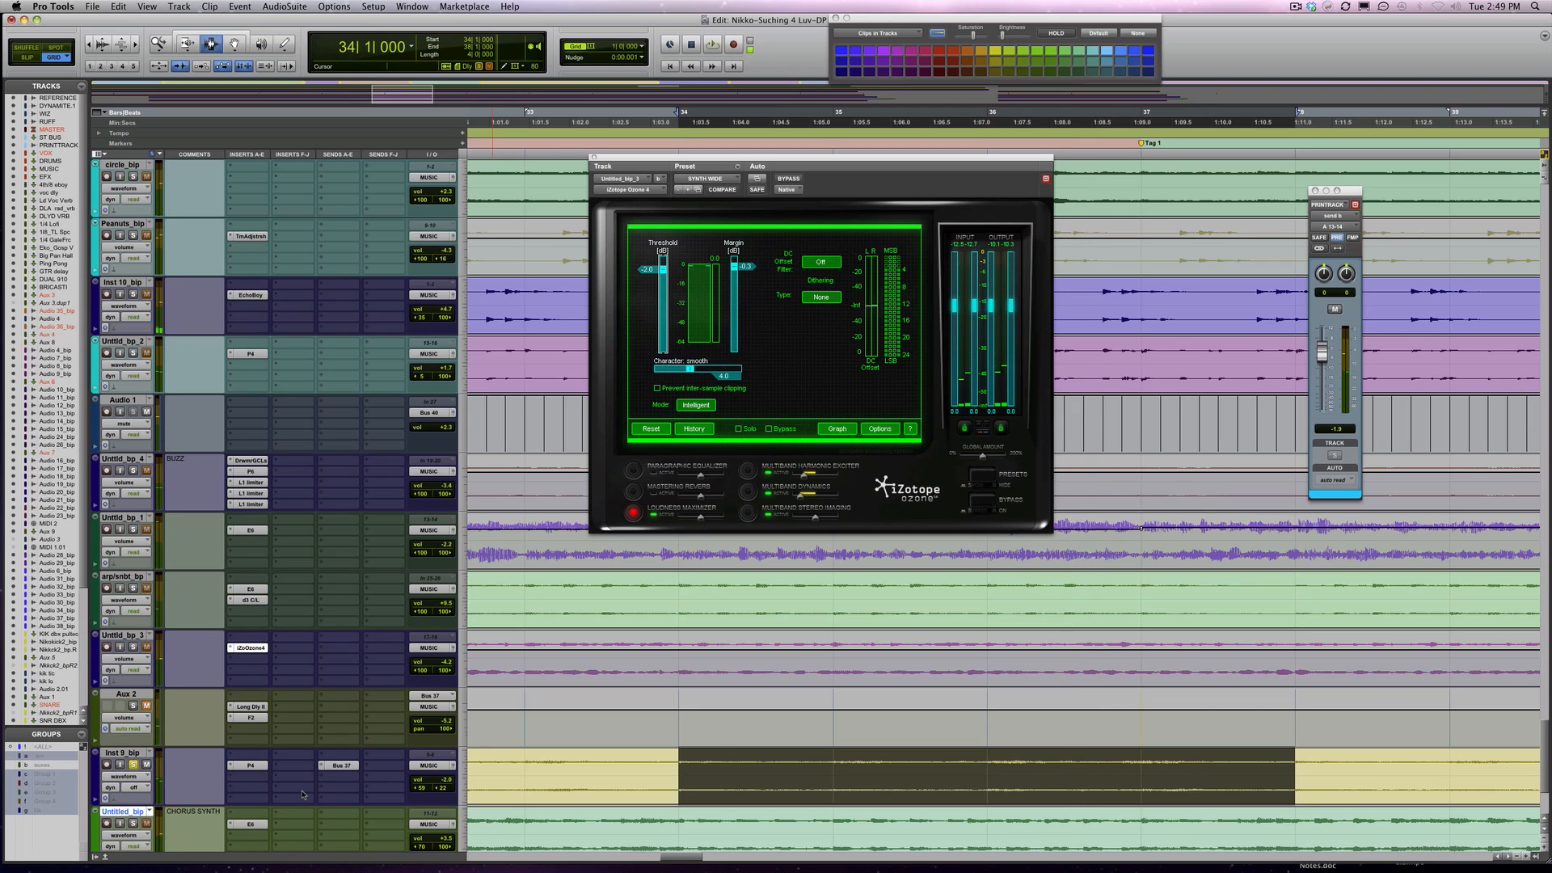
pyautogui.click(137, 793)
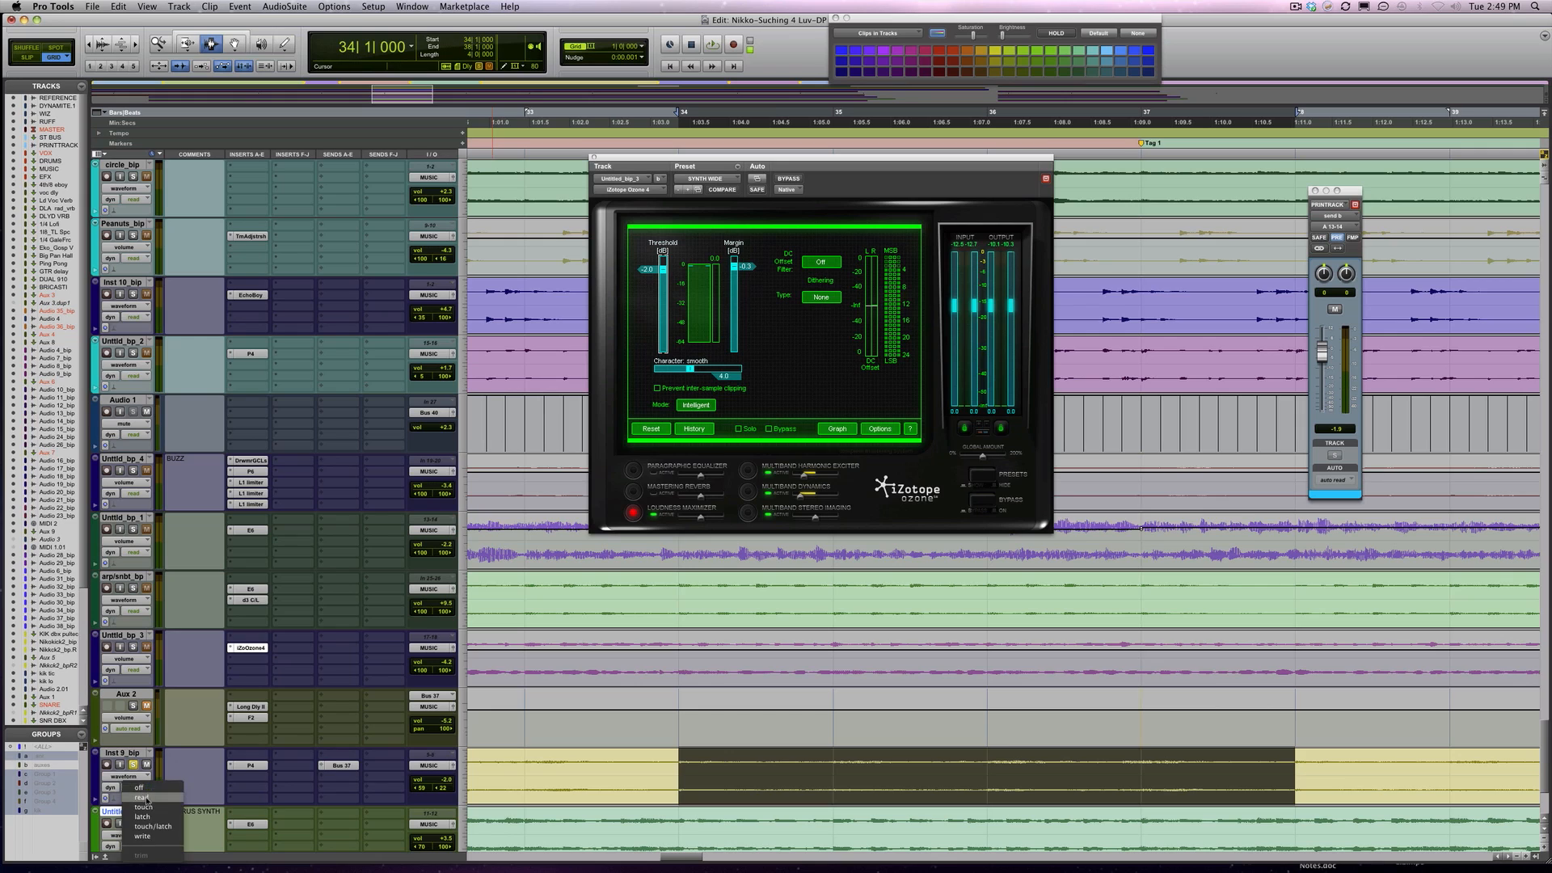
pyautogui.click(139, 798)
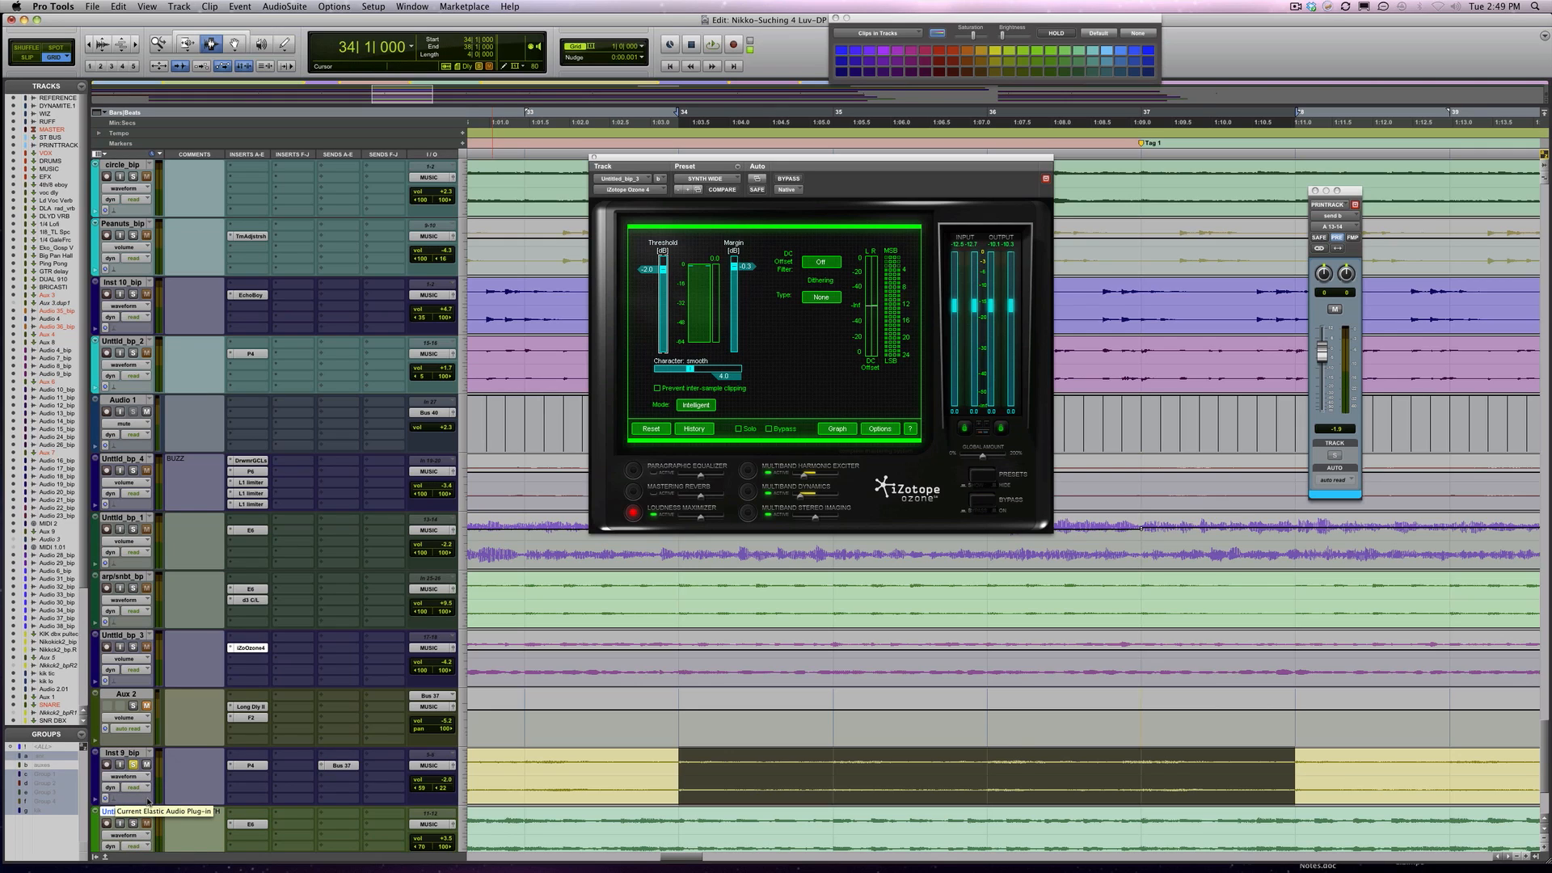
pyautogui.press('space')
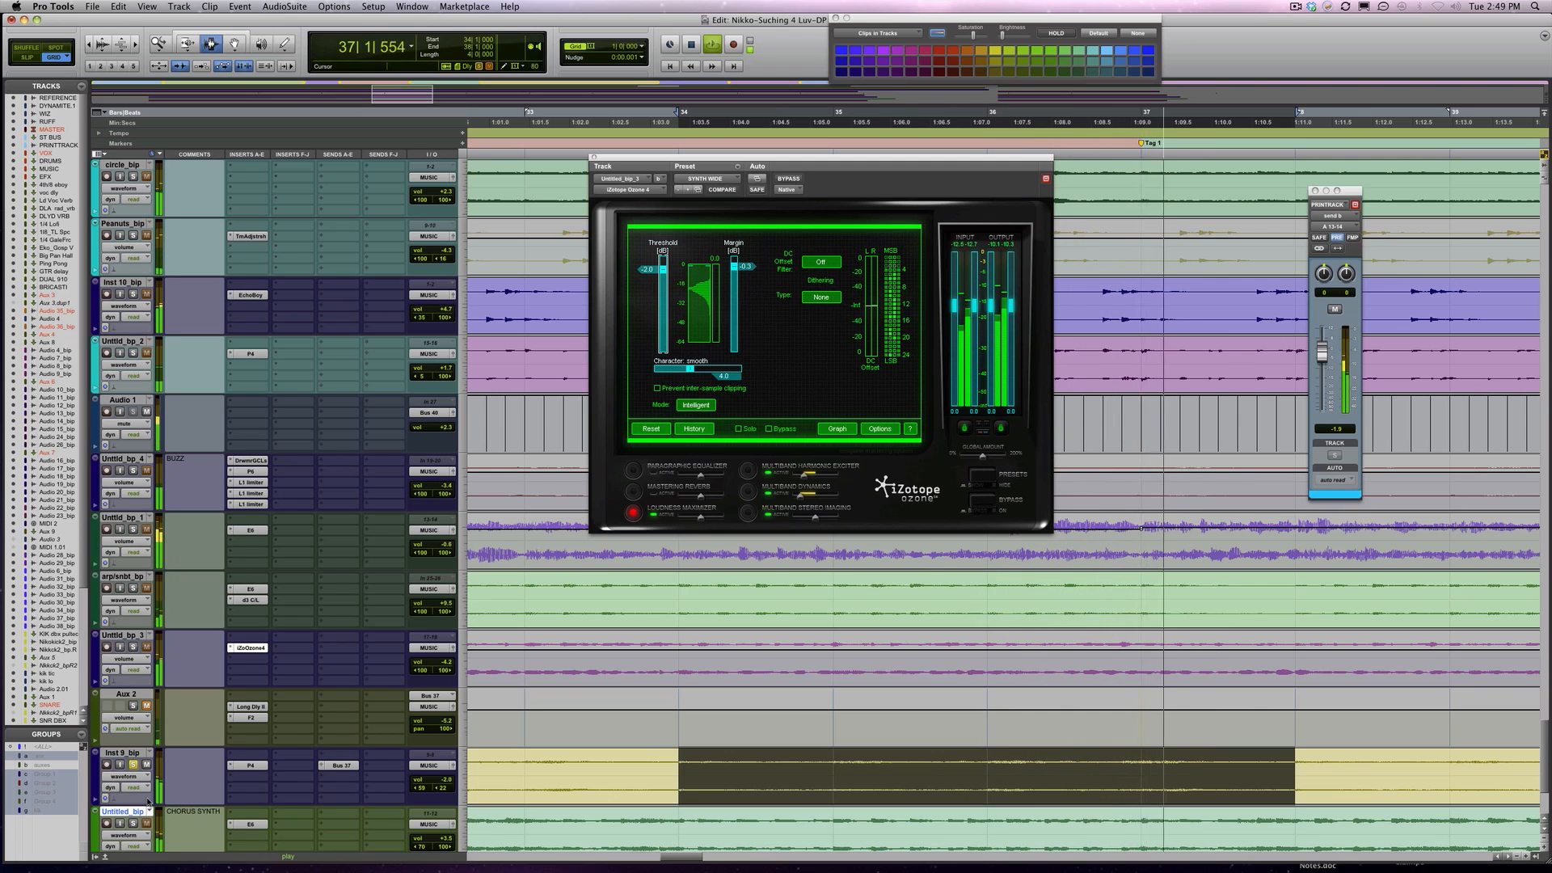
pyautogui.press('space')
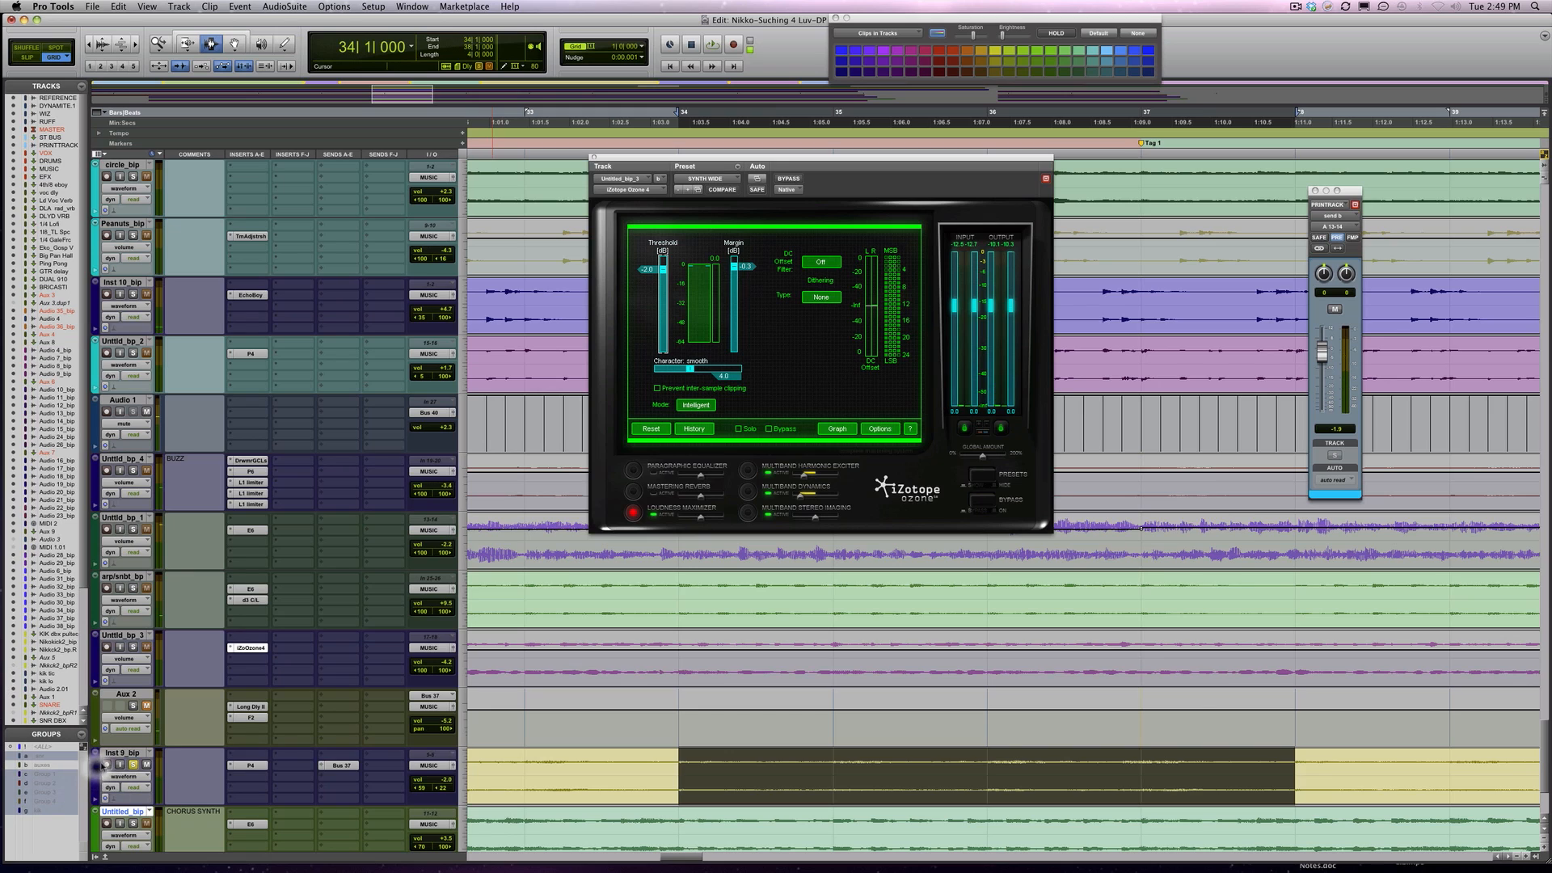
# Raise the Inst 9_bip track's volume to +2.3 dB during playback
pyautogui.press('space')
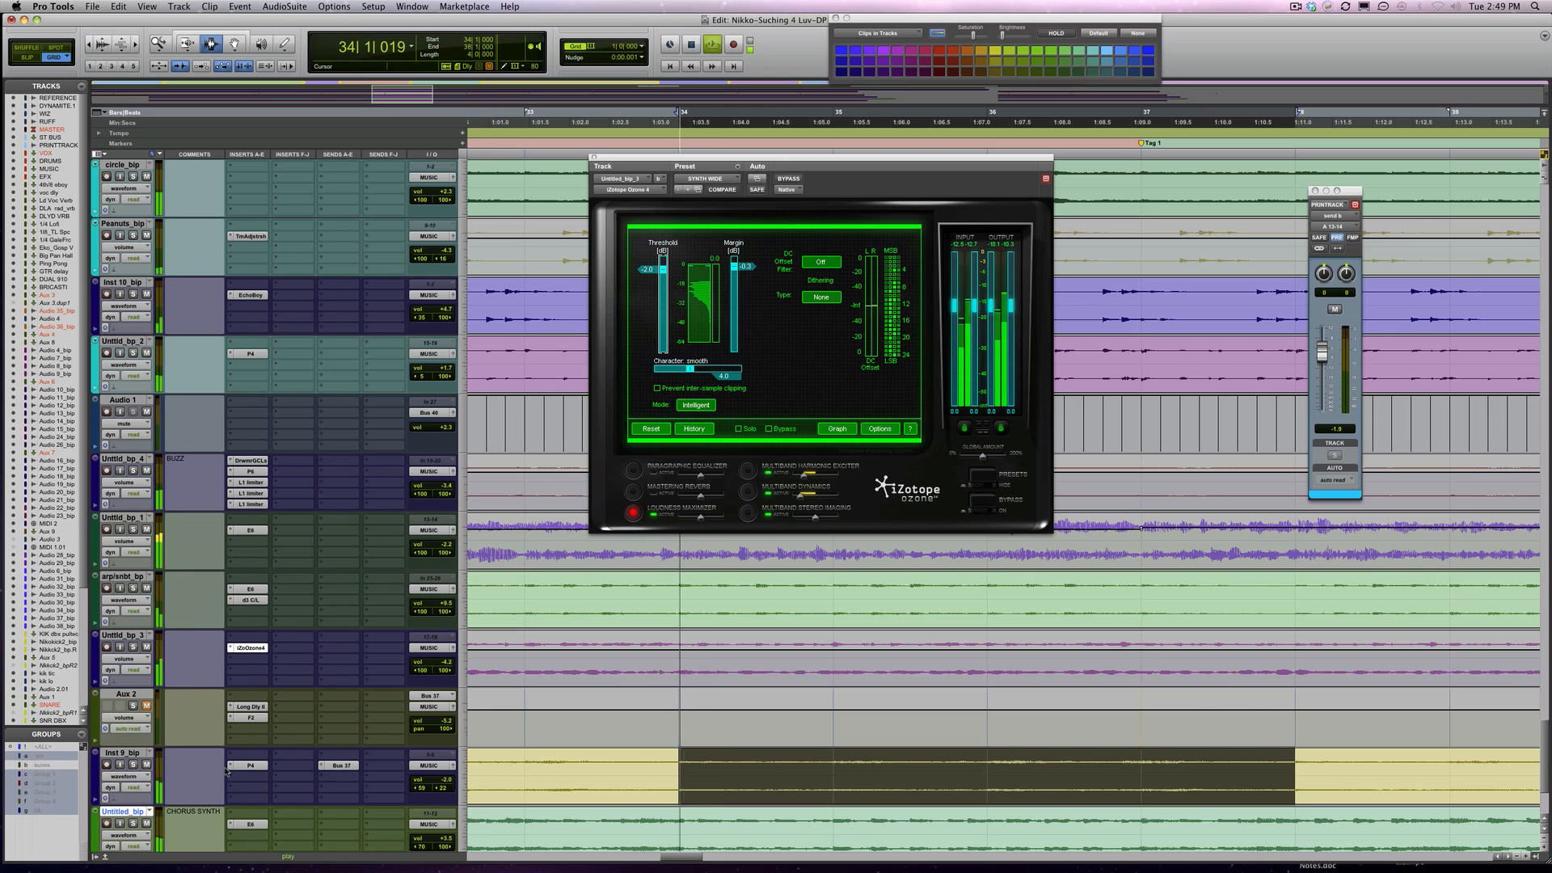
pyautogui.moveTo(439, 780); pyautogui.dragTo(439, 776)
pyautogui.press('space')
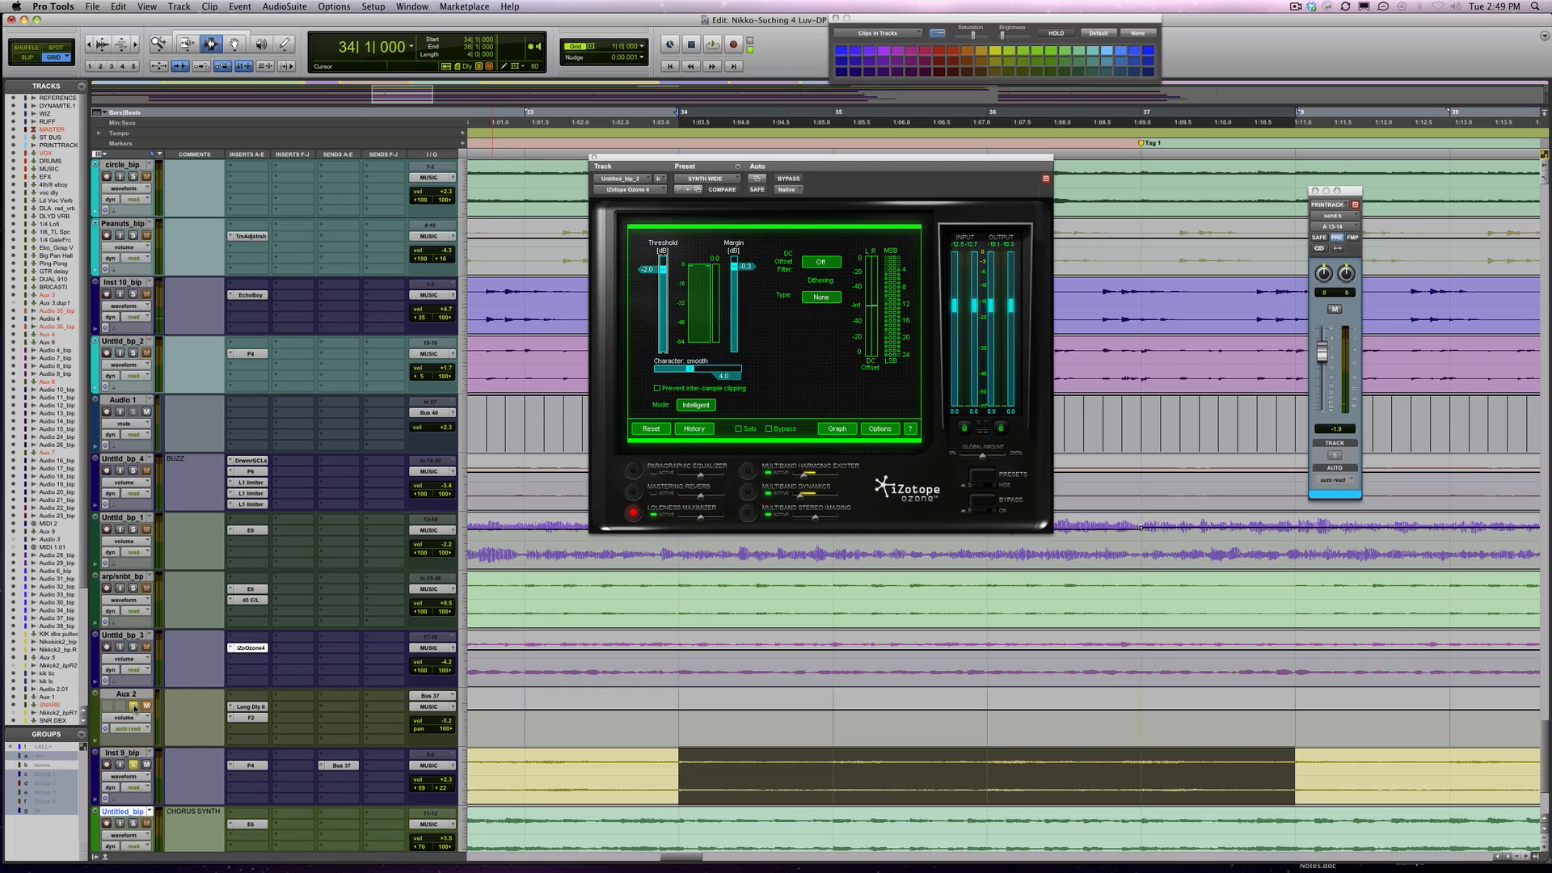
# Open Aux 2's Long Delay II and FilterBank F2 inserts and arrange both windows side by side
pyautogui.click(261, 709)
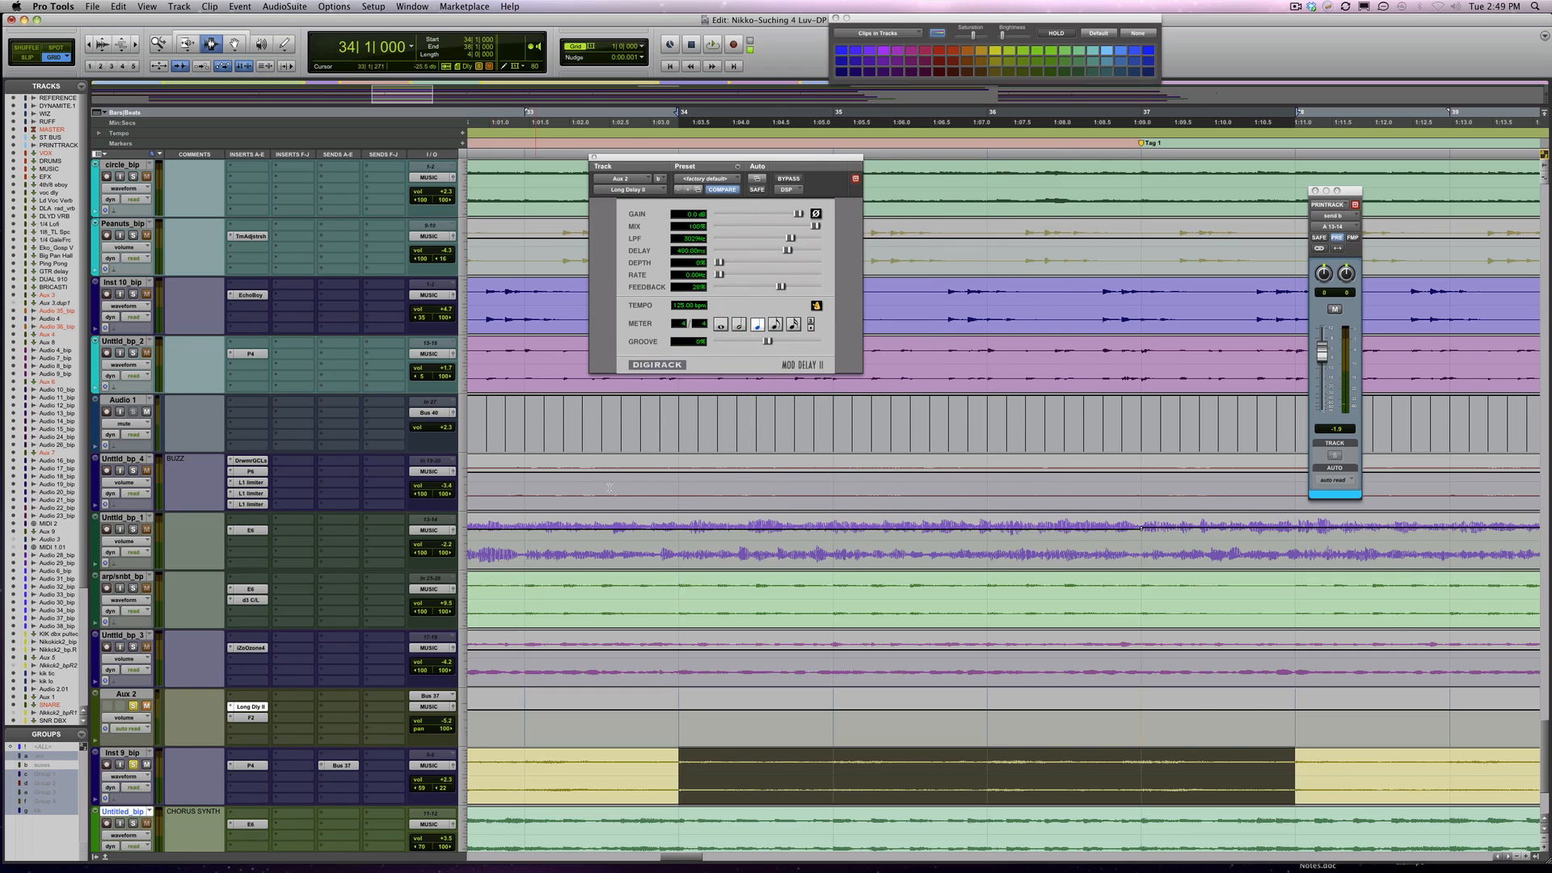
pyautogui.click(252, 717)
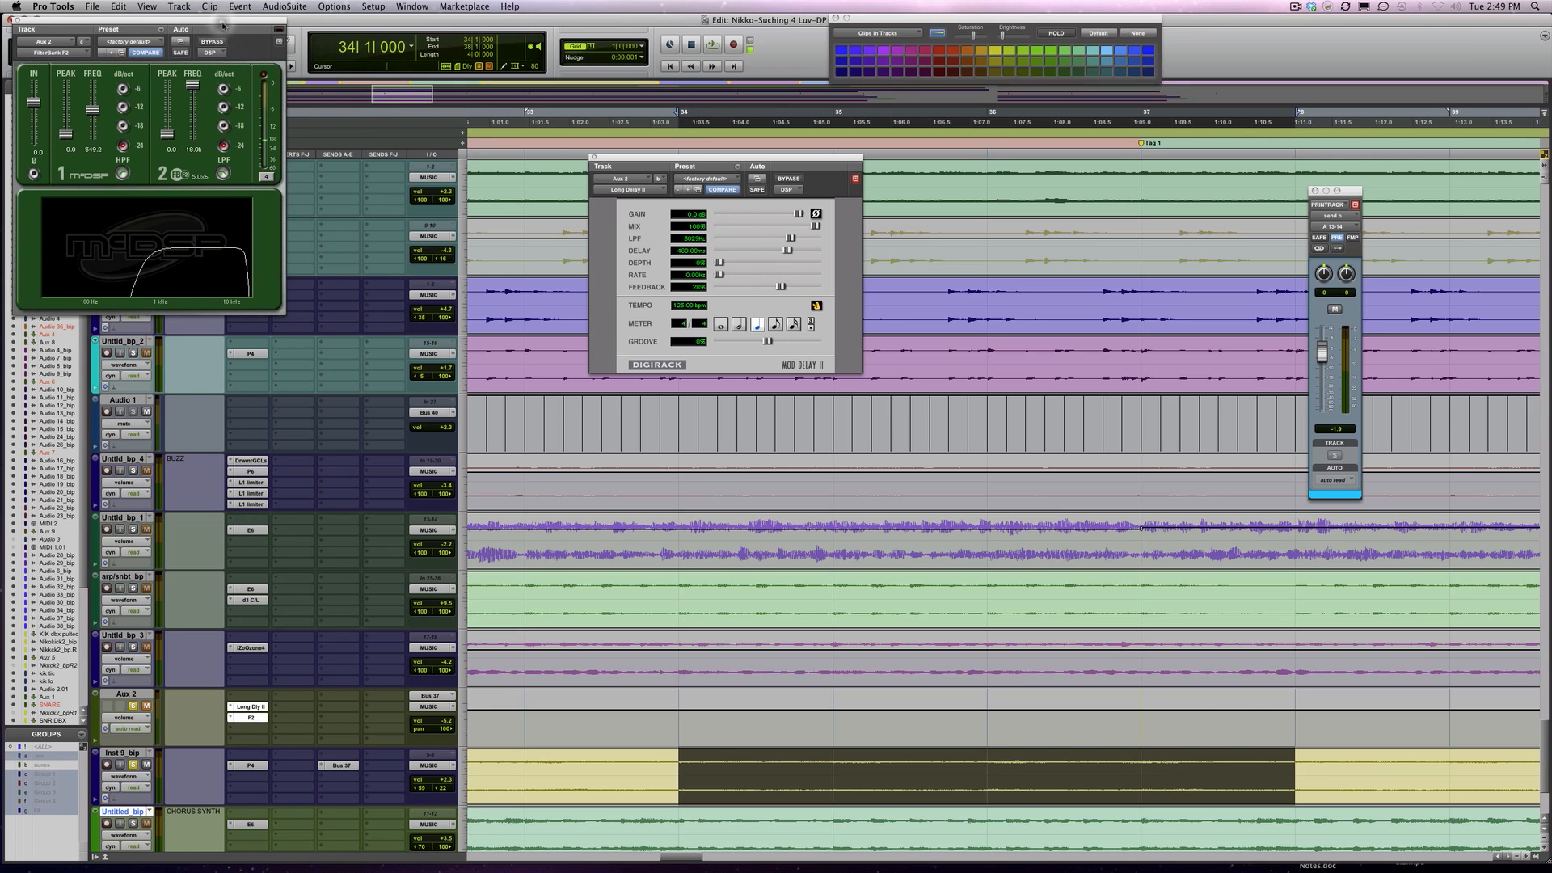
pyautogui.moveTo(225, 24); pyautogui.dragTo(1183, 170)
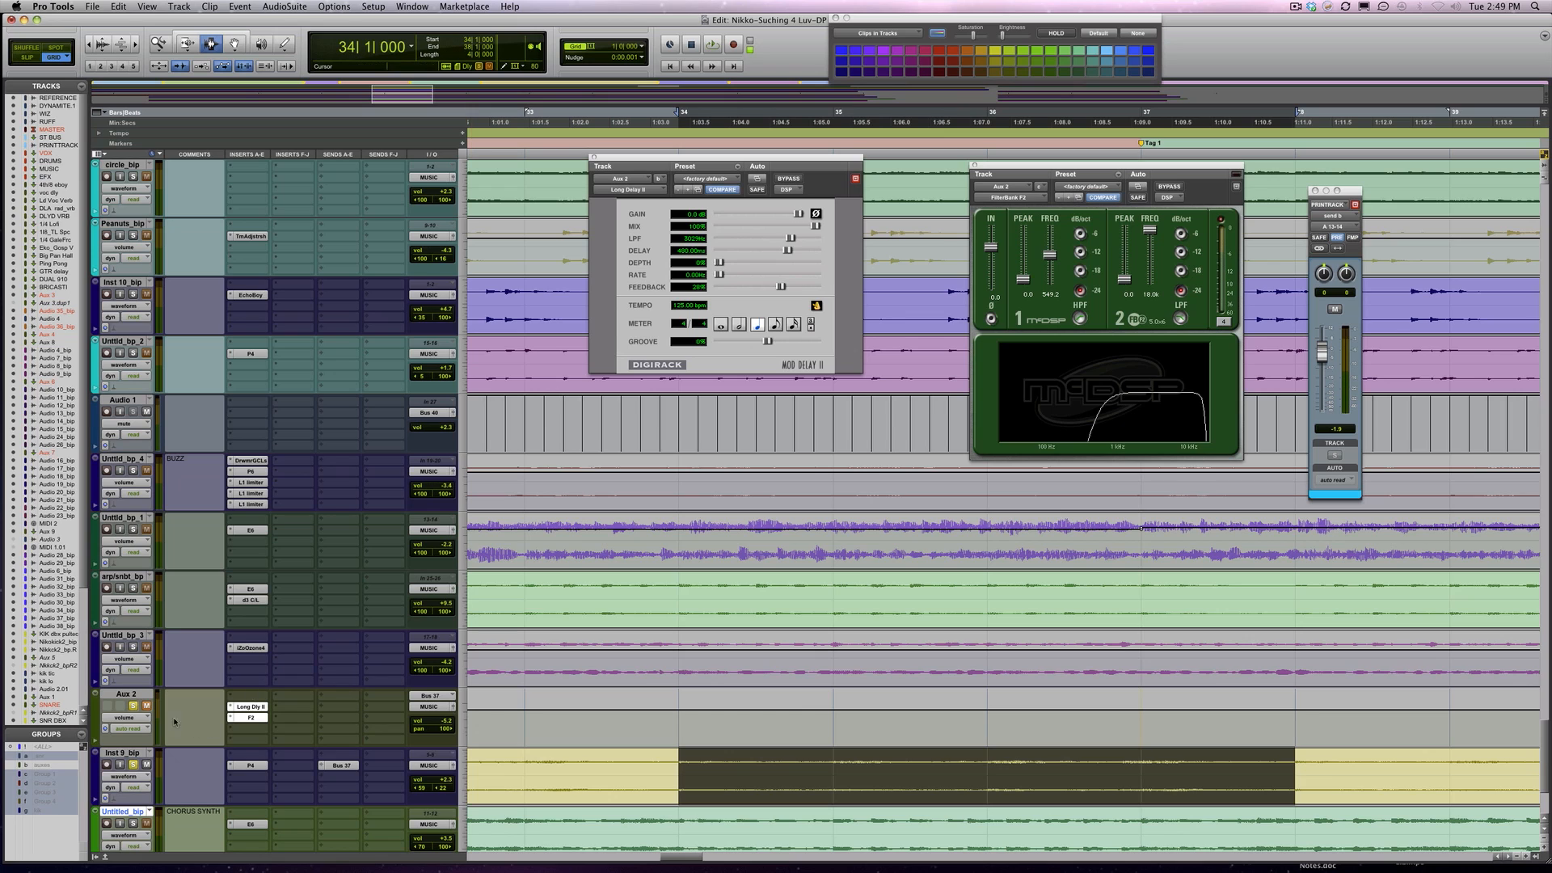
# Lower the Inst 9_bip track's volume while playing the section from bar 34
pyautogui.press('space')
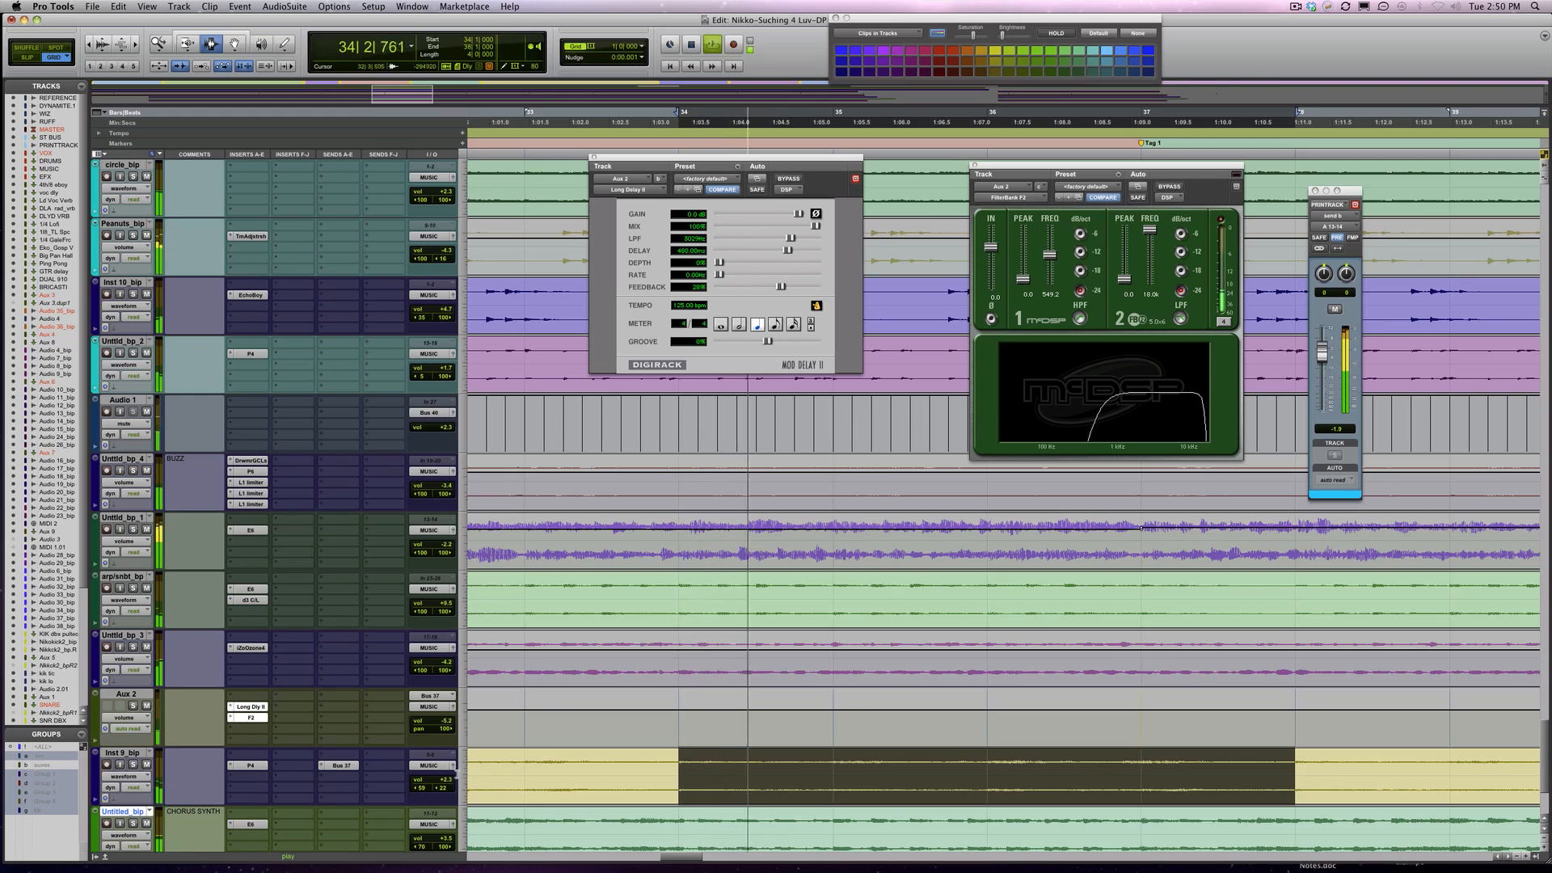
pyautogui.moveTo(434, 783); pyautogui.dragTo(433, 795)
pyautogui.press('space')
# Select part of the Untitld_bp_6 clip from bar 85 and open the track's DrMS insert, placing its window clear of the tracks
pyautogui.scroll(-3, 1268, 773)
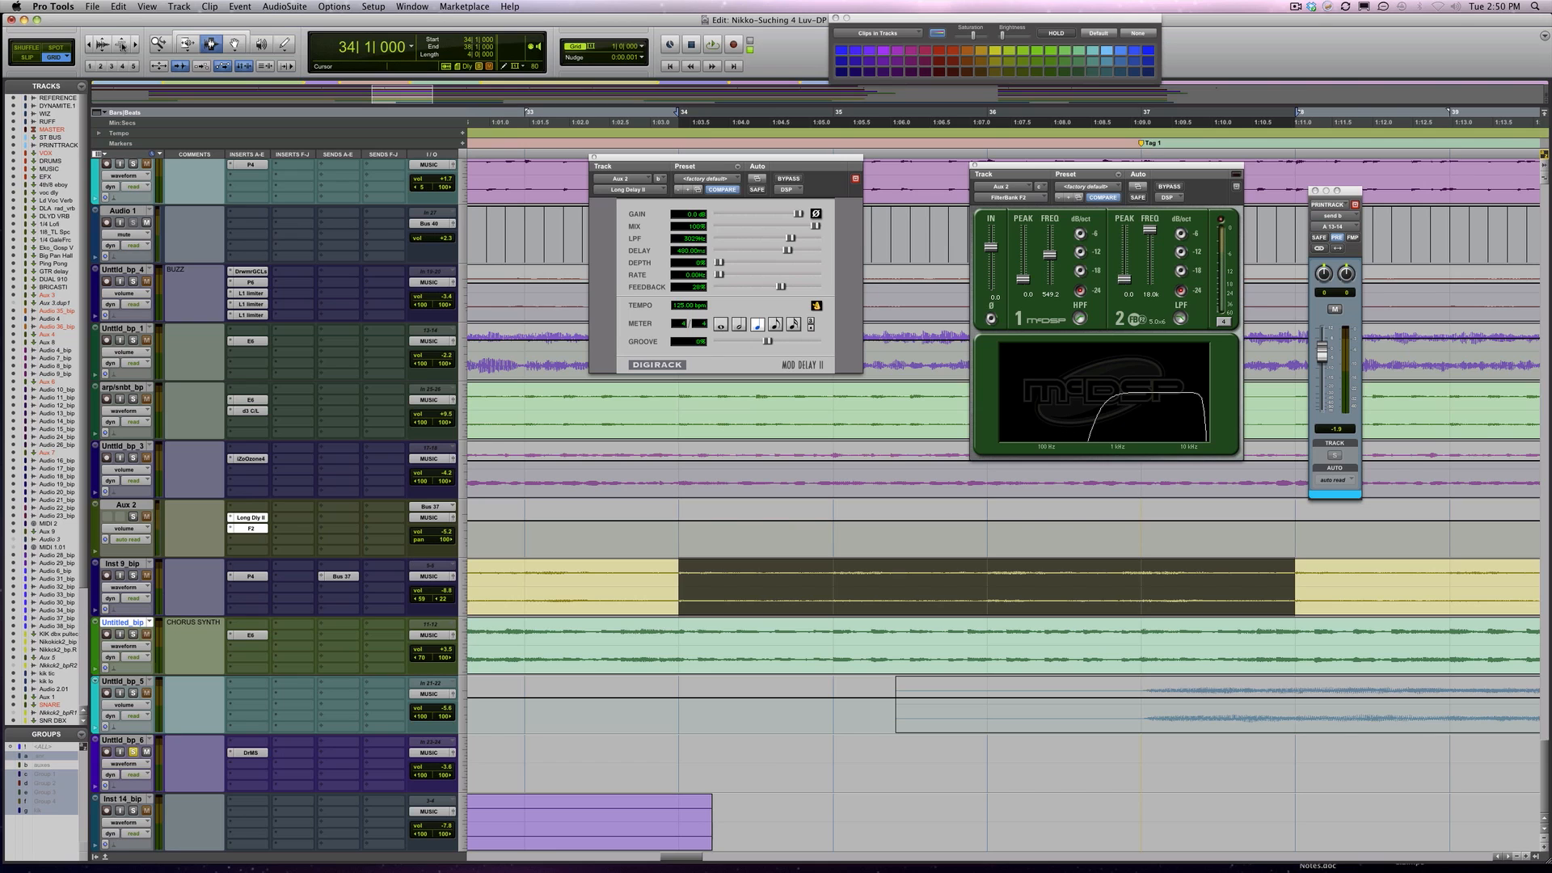
pyautogui.click(93, 46)
pyautogui.click(93, 46)
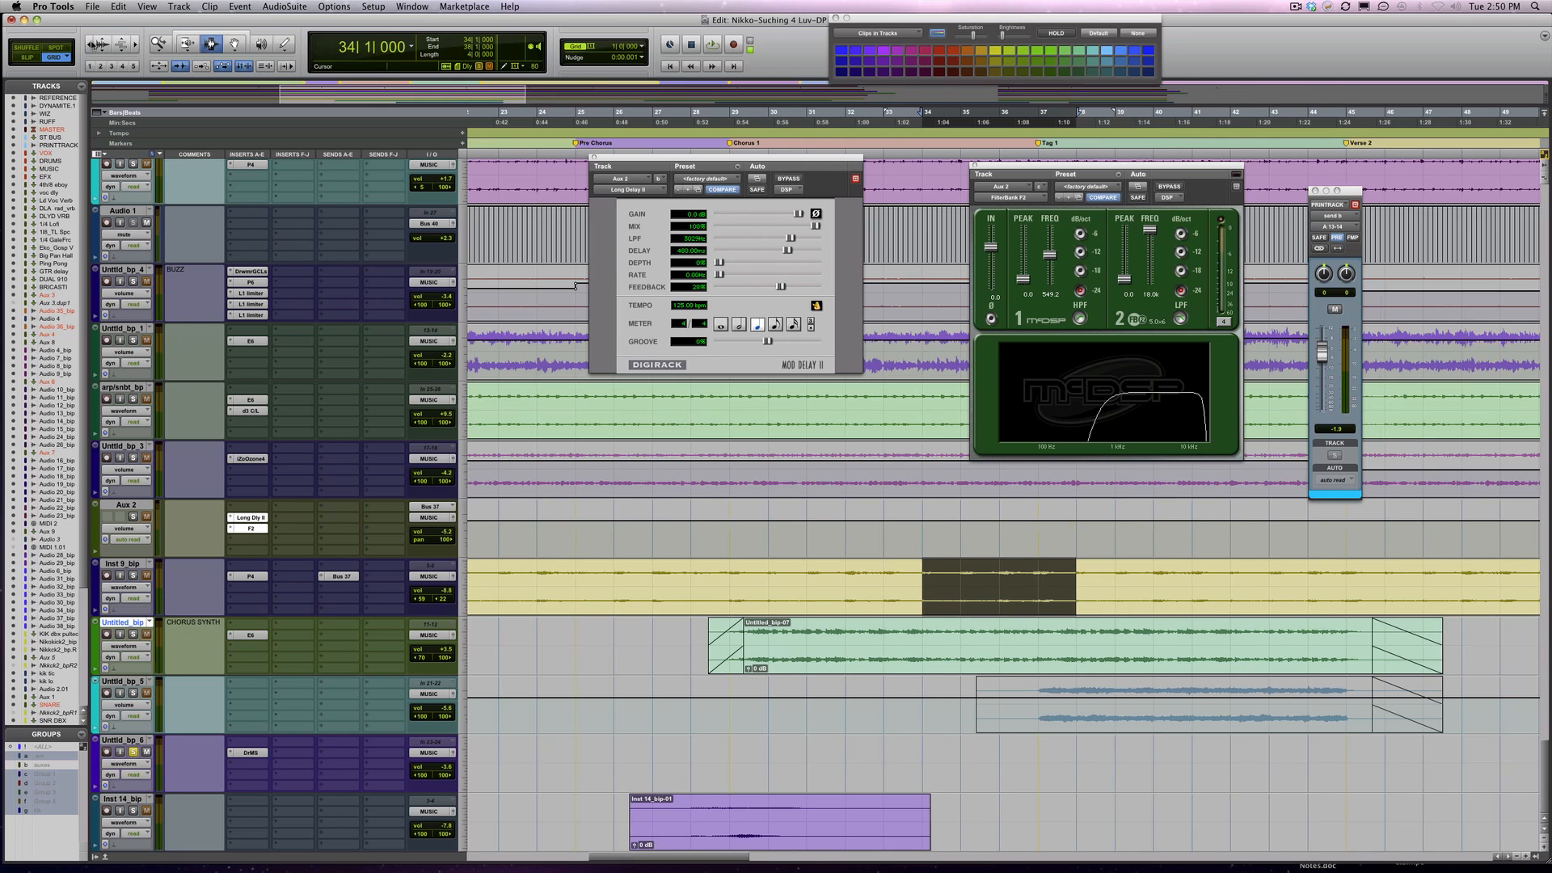
pyautogui.click(89, 42)
pyautogui.click(89, 42)
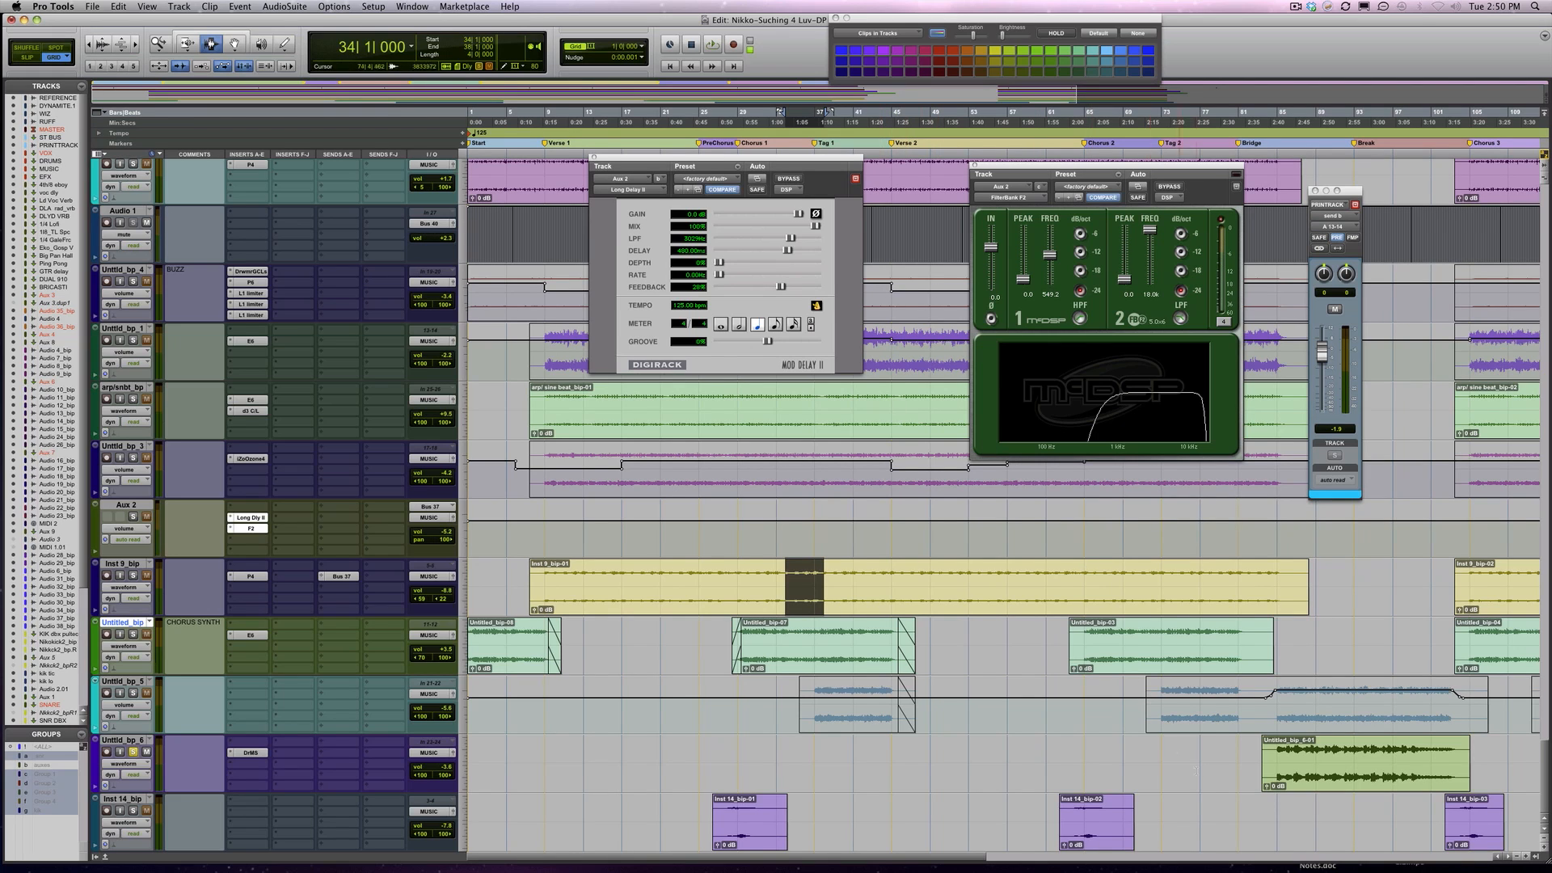
pyautogui.moveTo(1279, 755); pyautogui.dragTo(1421, 760)
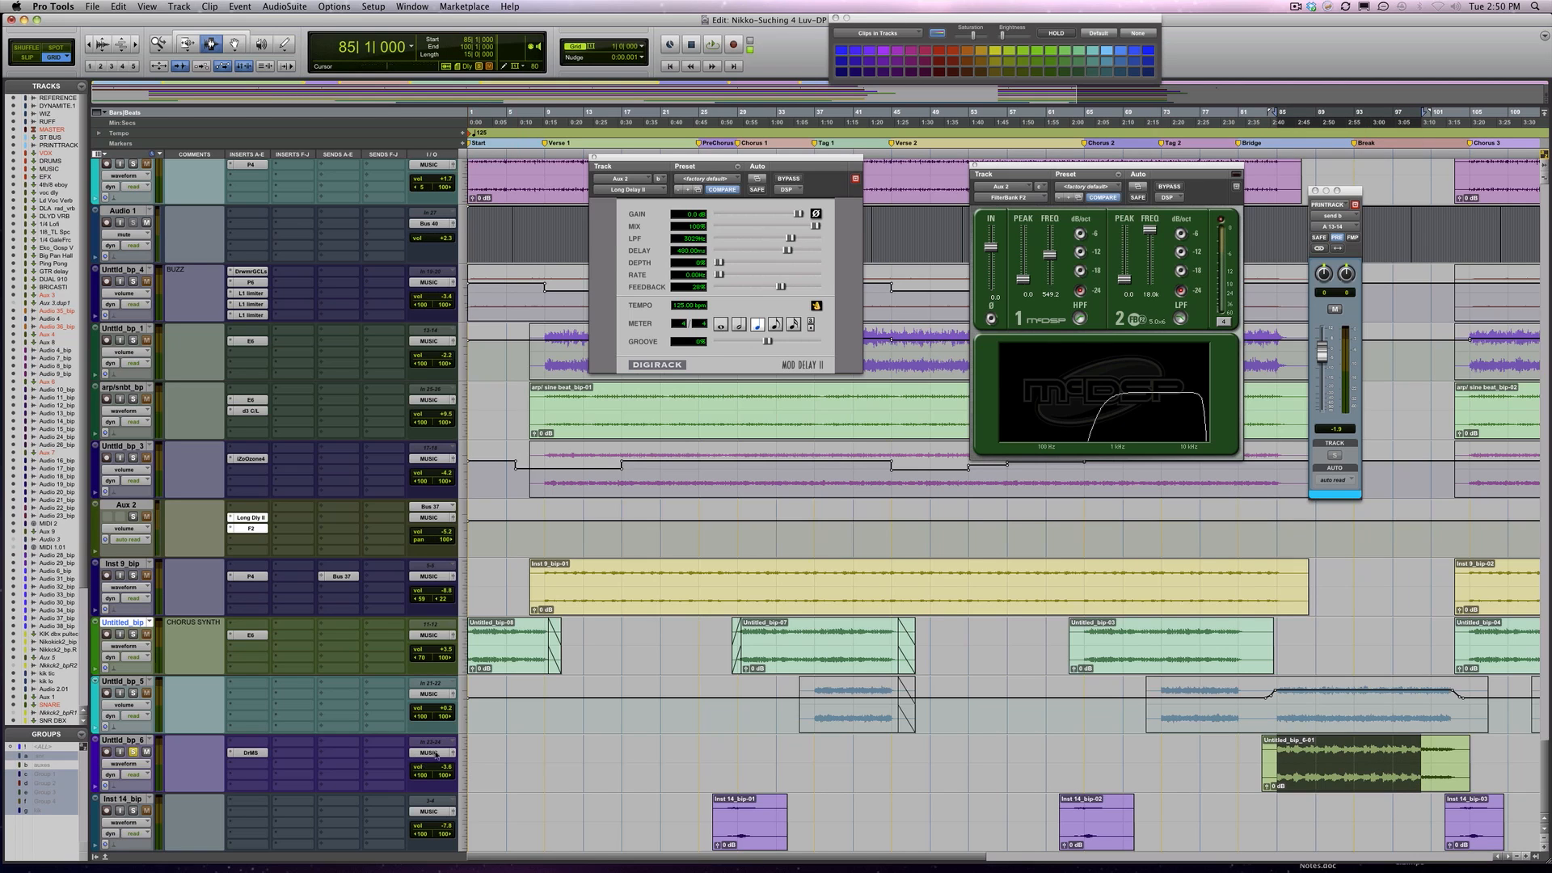
pyautogui.click(252, 752)
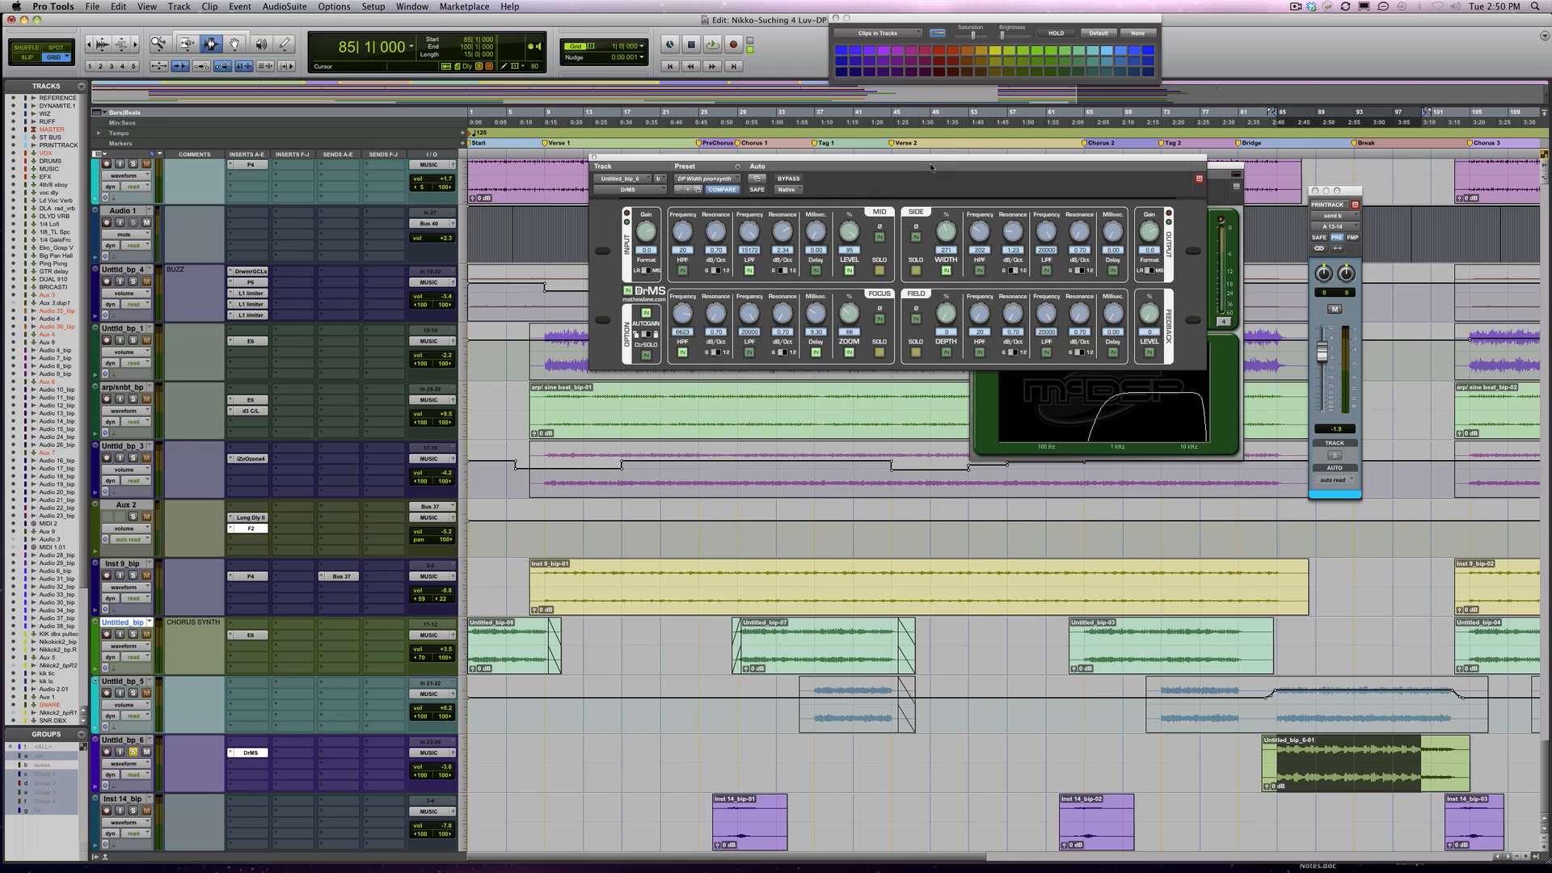
pyautogui.moveTo(926, 160); pyautogui.dragTo(1059, 422)
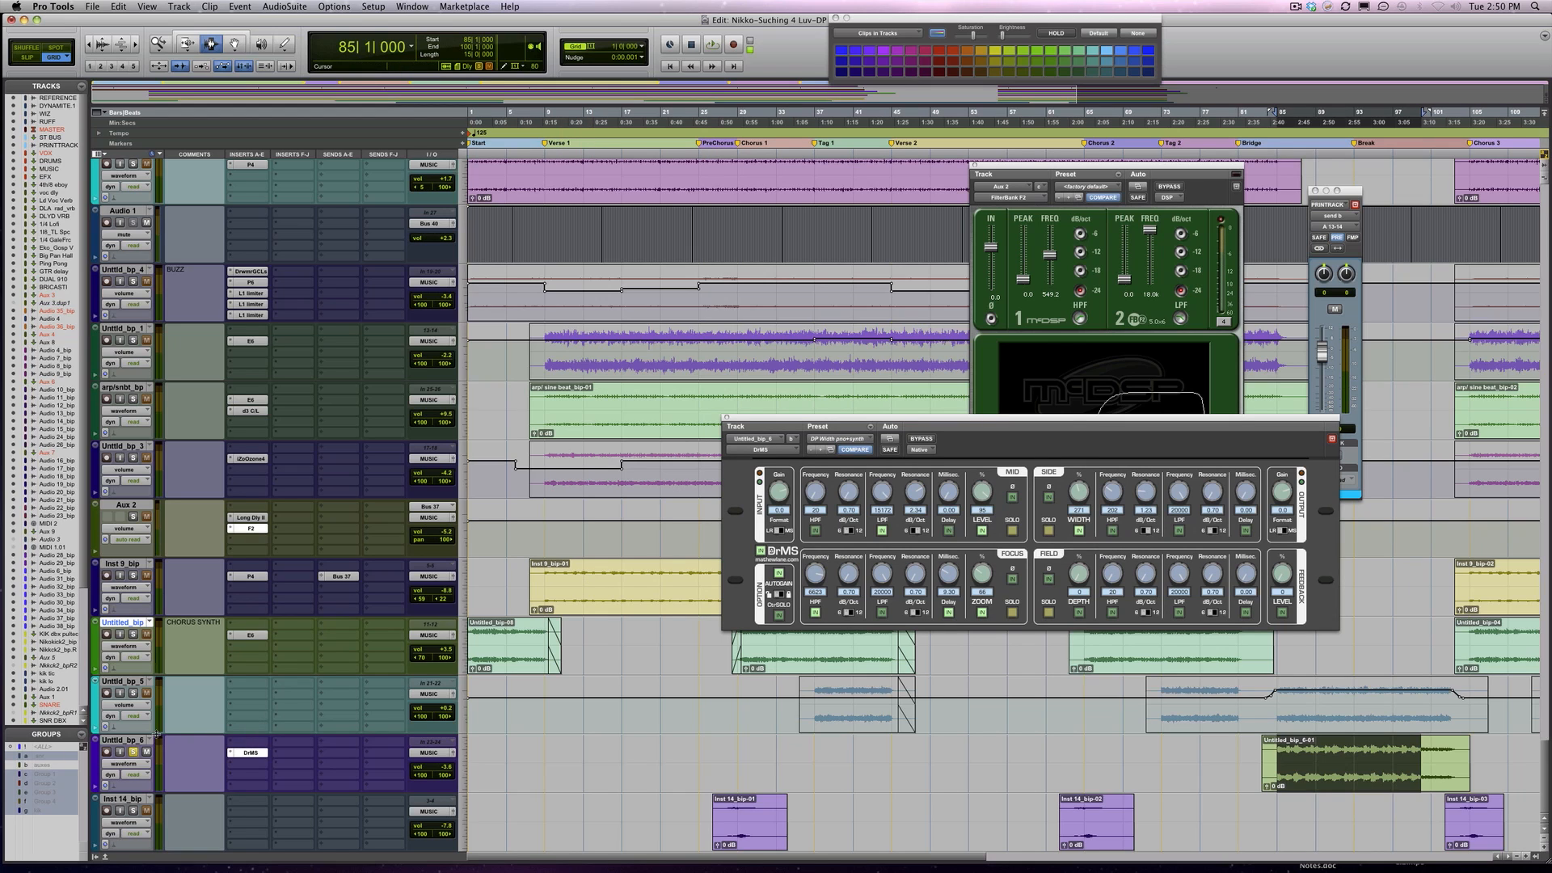
# Compare the Untitld_bp_6 synth with DrMS bypassed and active during playback, leaving the effect active
pyautogui.click(916, 443)
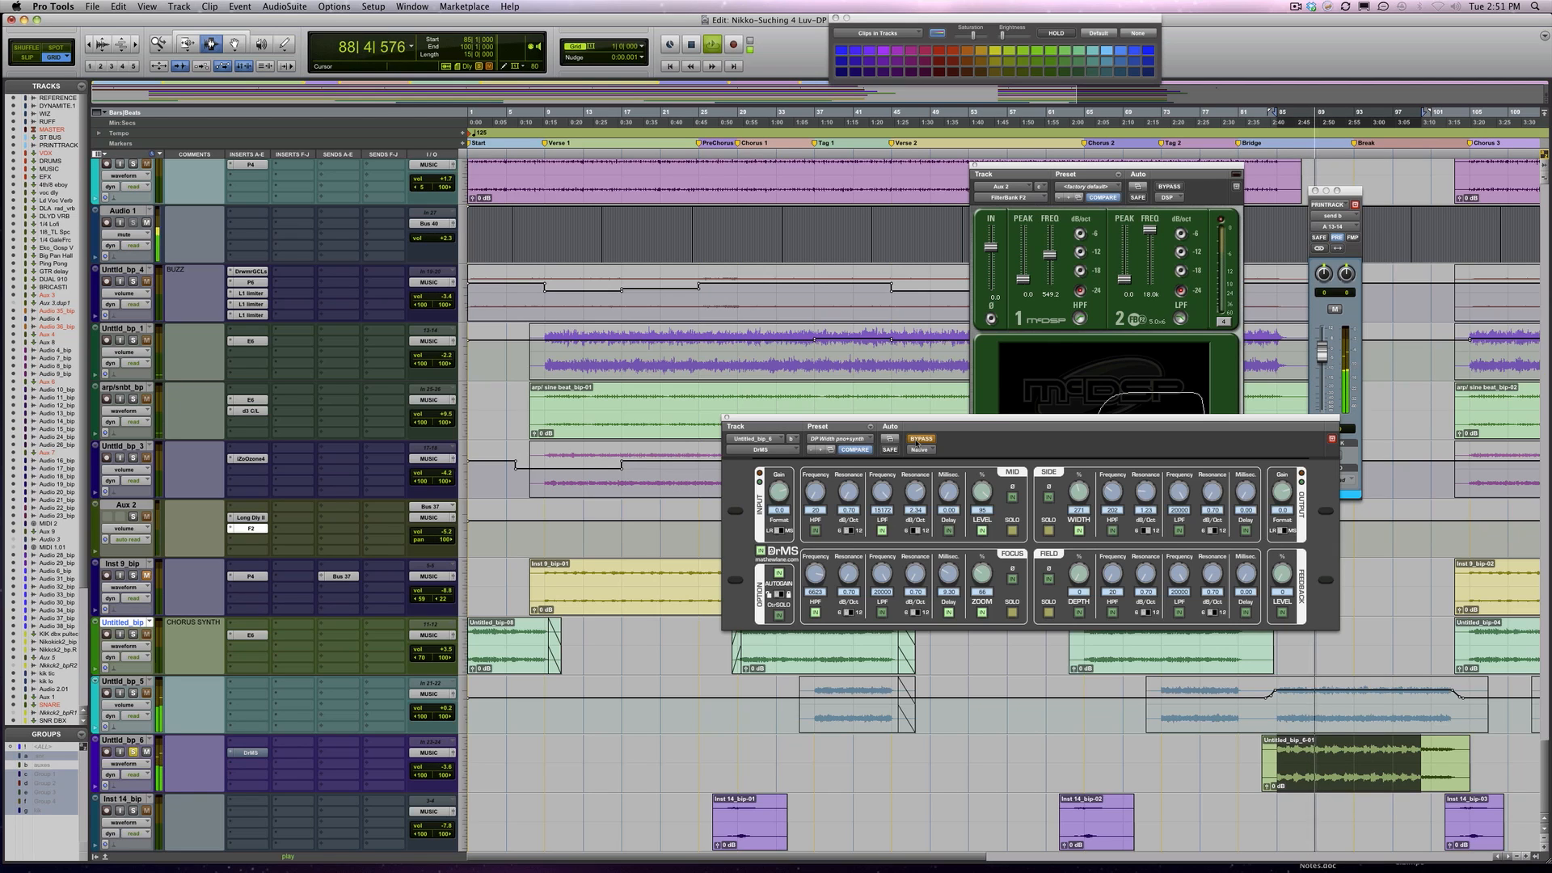
pyautogui.press('space')
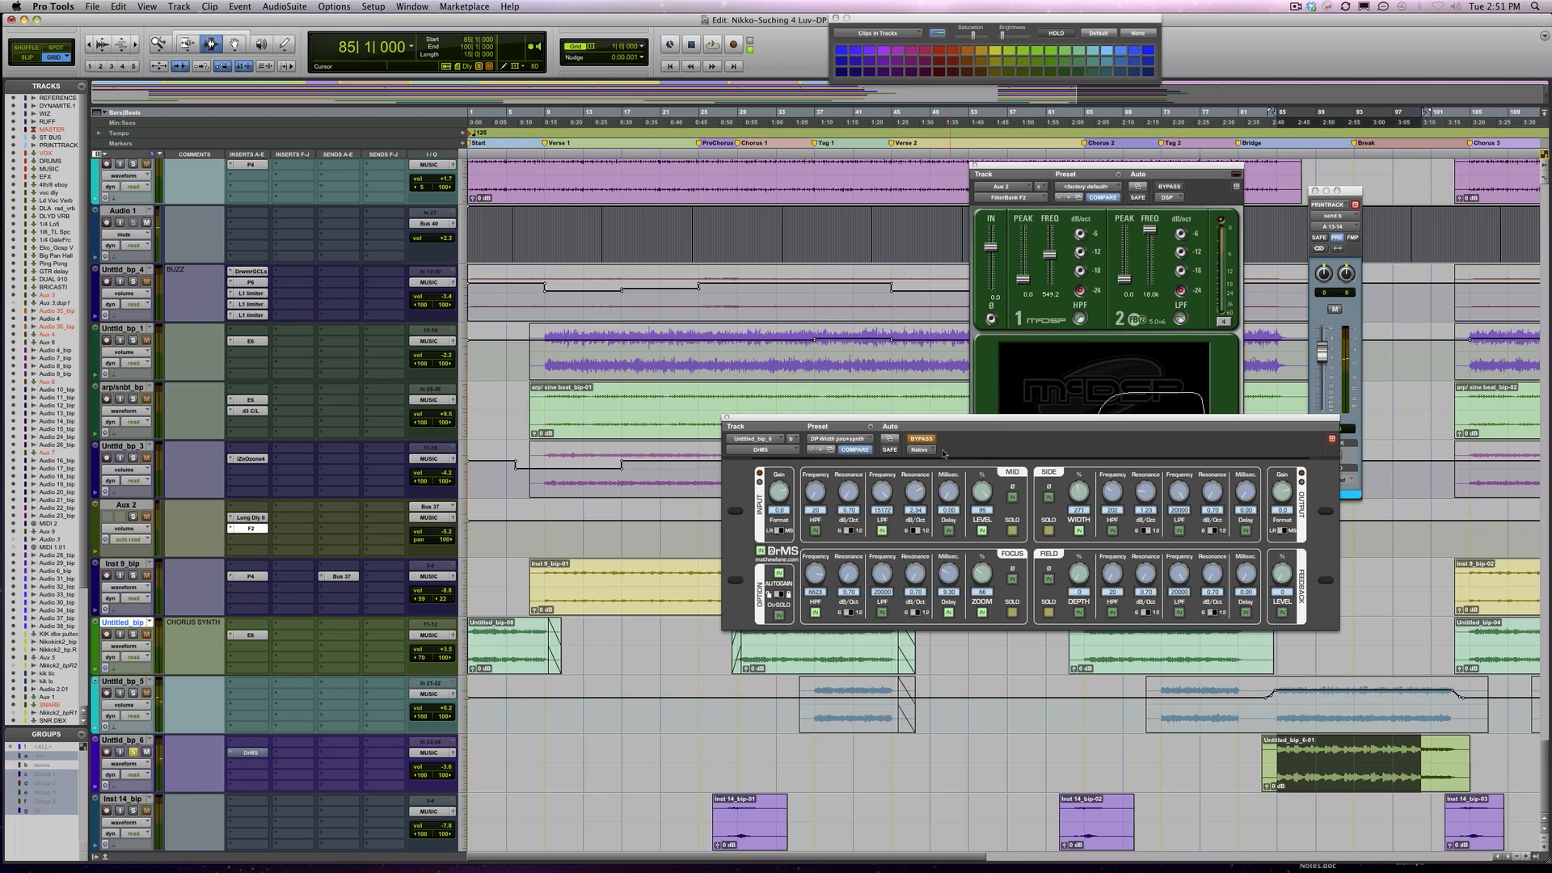
pyautogui.press('space')
pyautogui.click(919, 439)
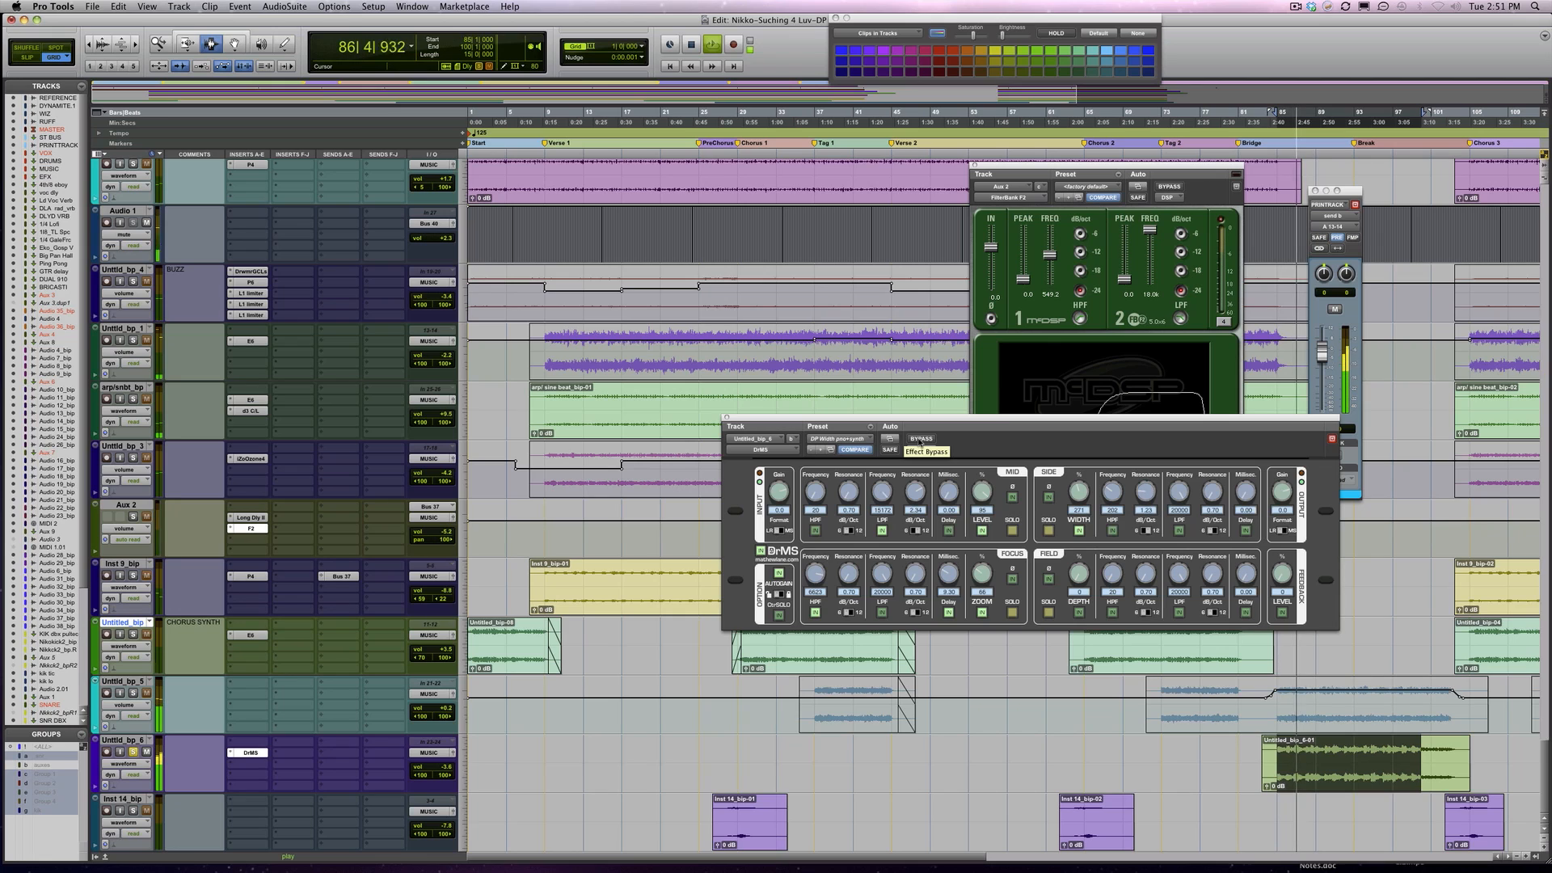
pyautogui.click(920, 440)
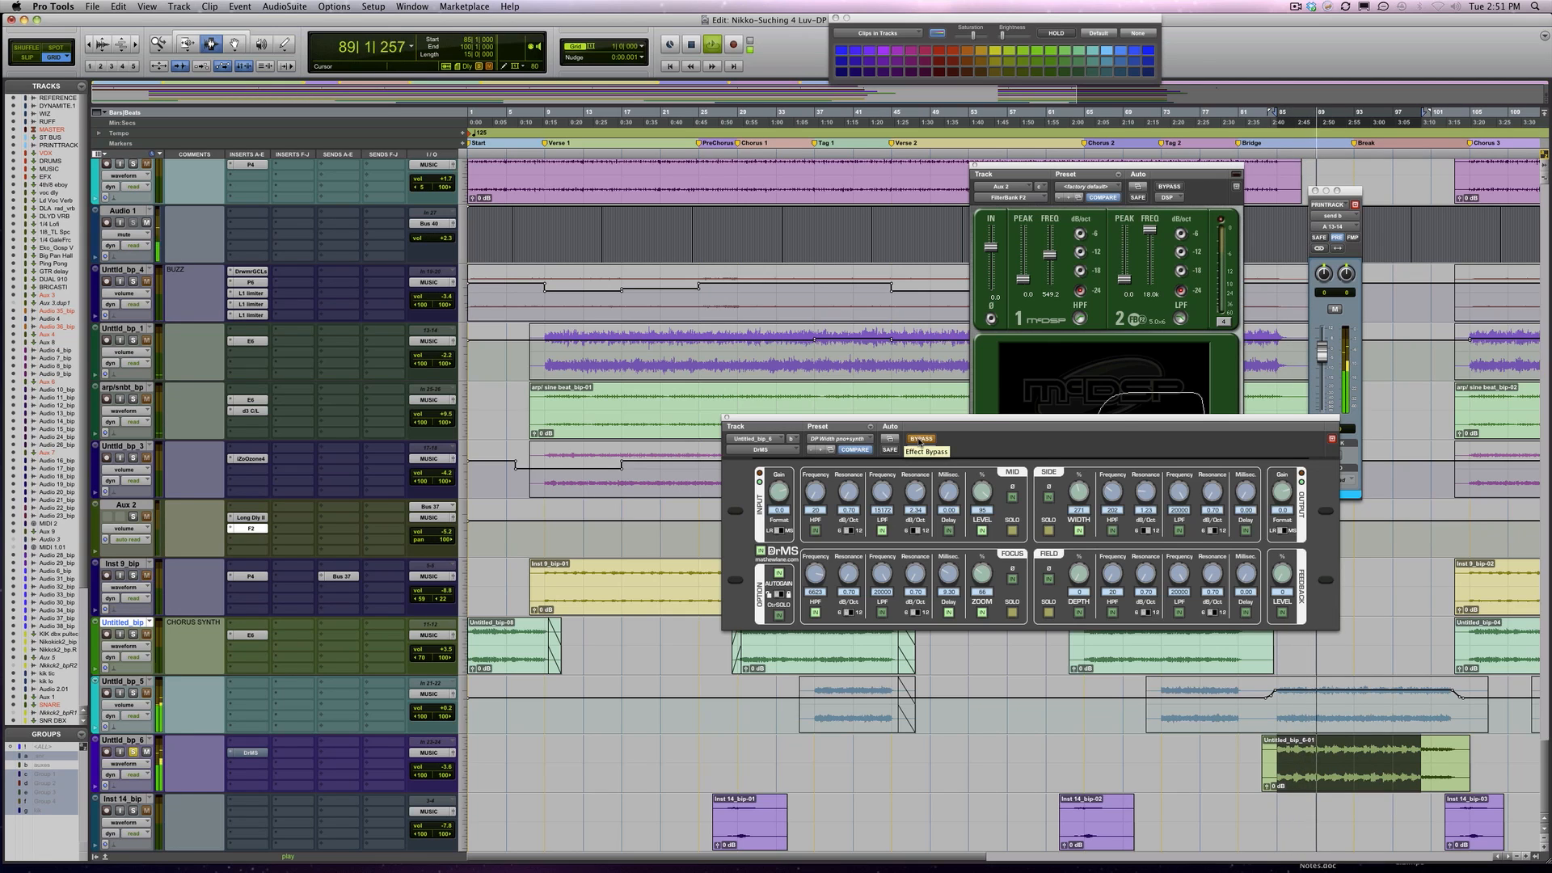
pyautogui.click(919, 440)
pyautogui.press('space')
# Take Untitld_bp_6 out of solo and try a slight volume adjustment on it while playing the full mix
pyautogui.click(135, 752)
pyautogui.press('space')
pyautogui.moveTo(437, 770); pyautogui.dragTo(437, 772)
pyautogui.press('space')
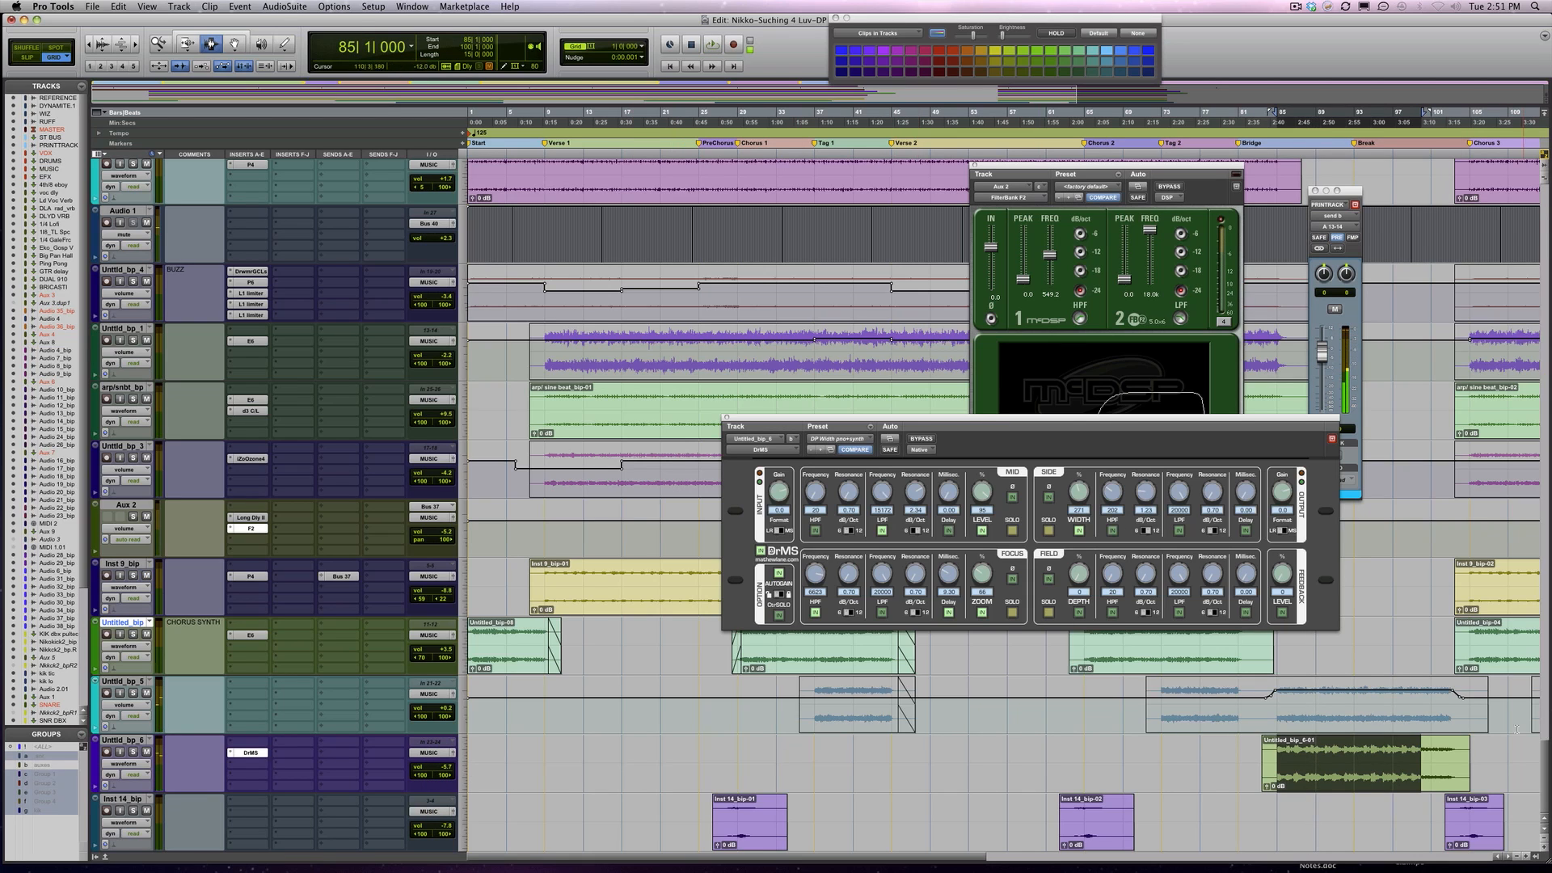